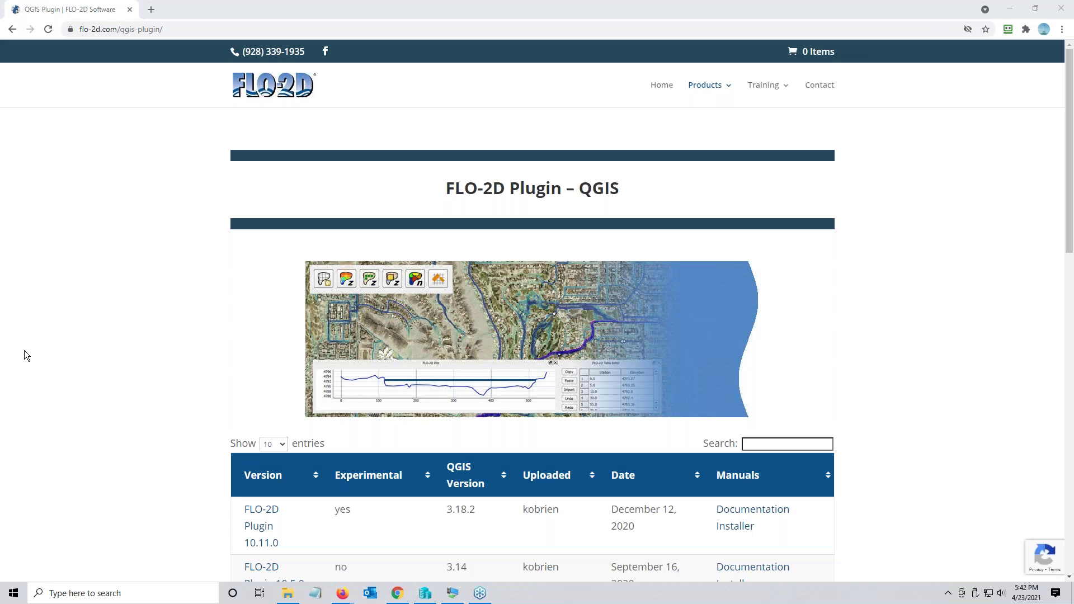
# Scroll the plugin web page and select its web address.
pyautogui.scroll(-3, 52, 344)
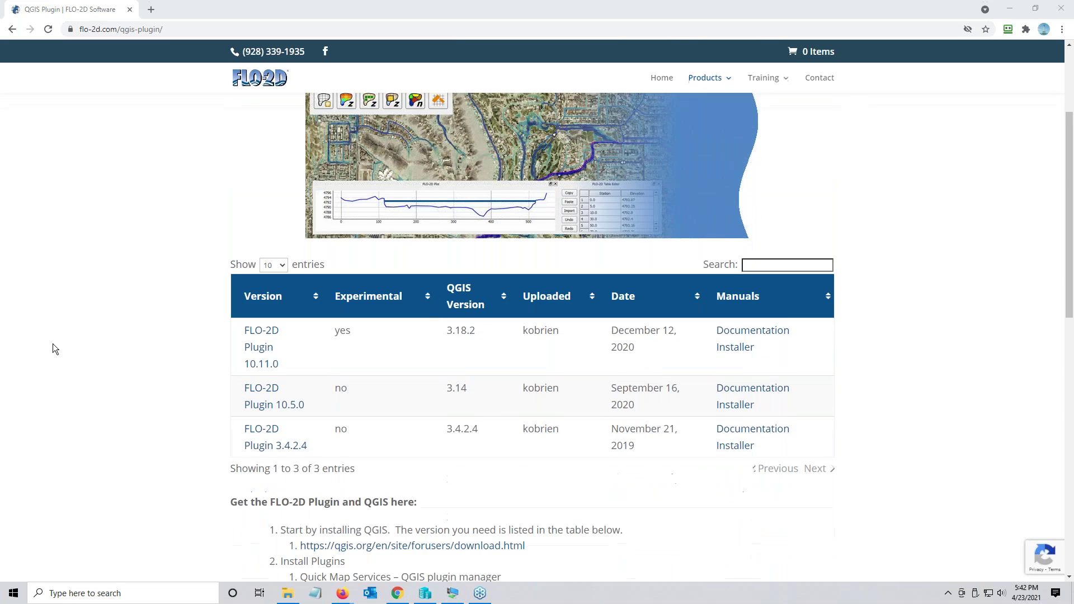
pyautogui.scroll(3, 52, 344)
pyautogui.click(174, 29)
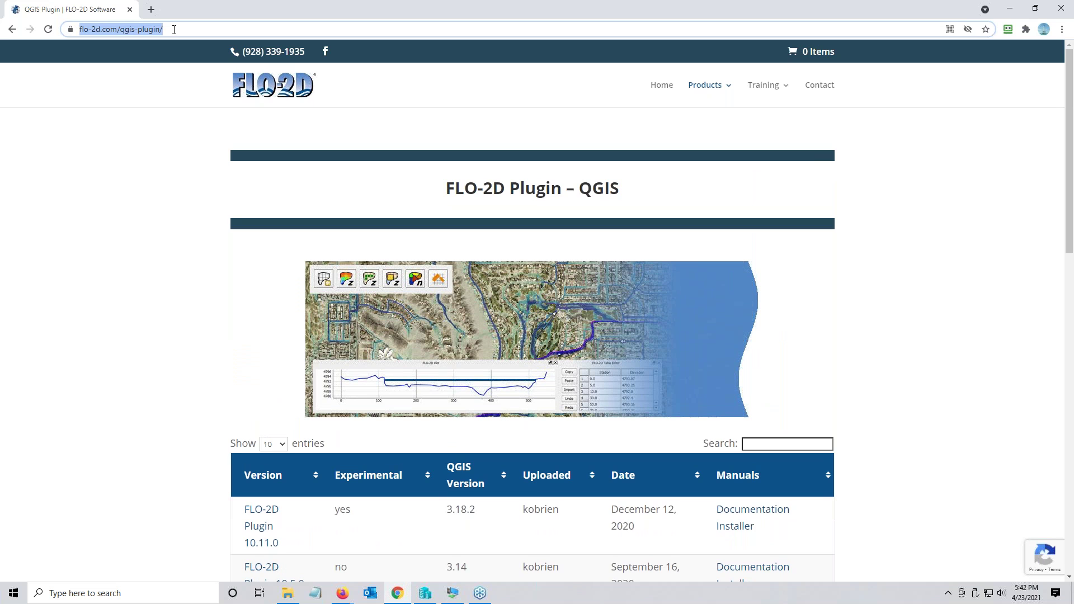
pyautogui.scroll(-5, 158, 264)
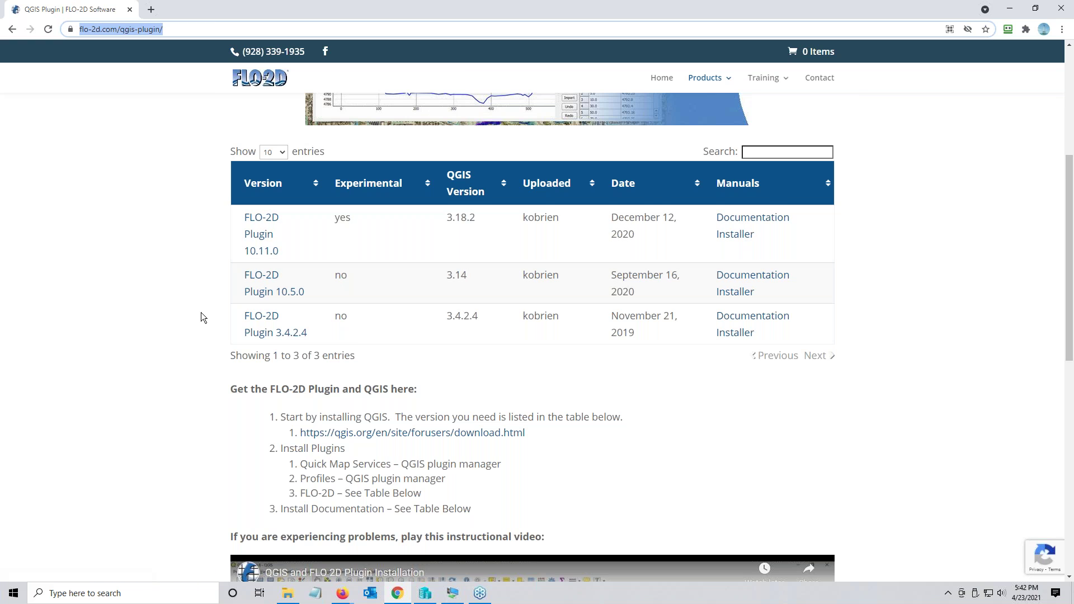
pyautogui.scroll(-1, 201, 313)
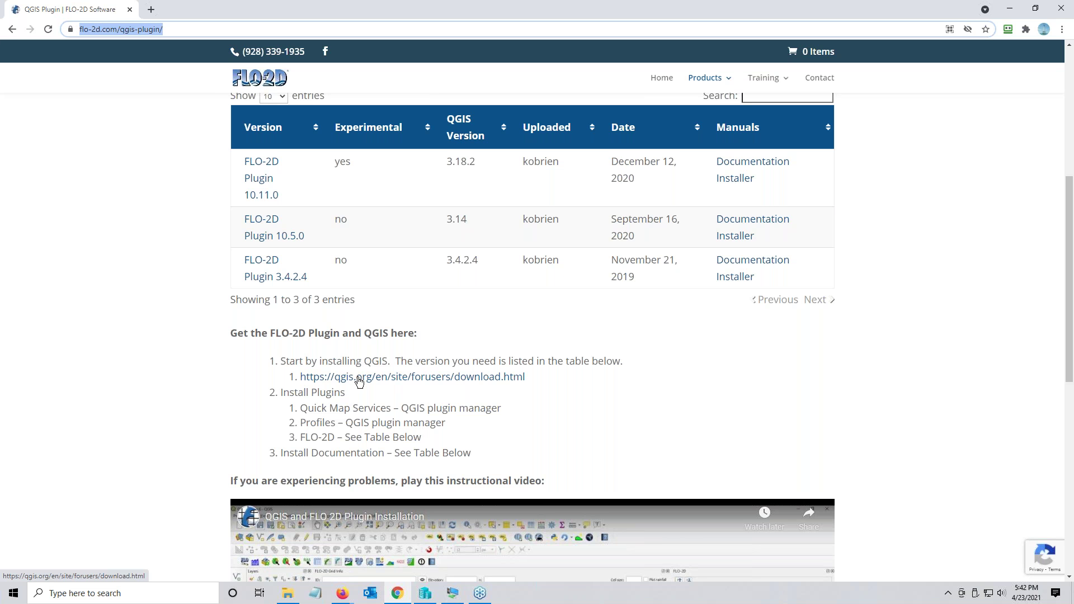
# Open the QGIS download page, scroll to the installers and minimise Chrome.
pyautogui.click(358, 378)
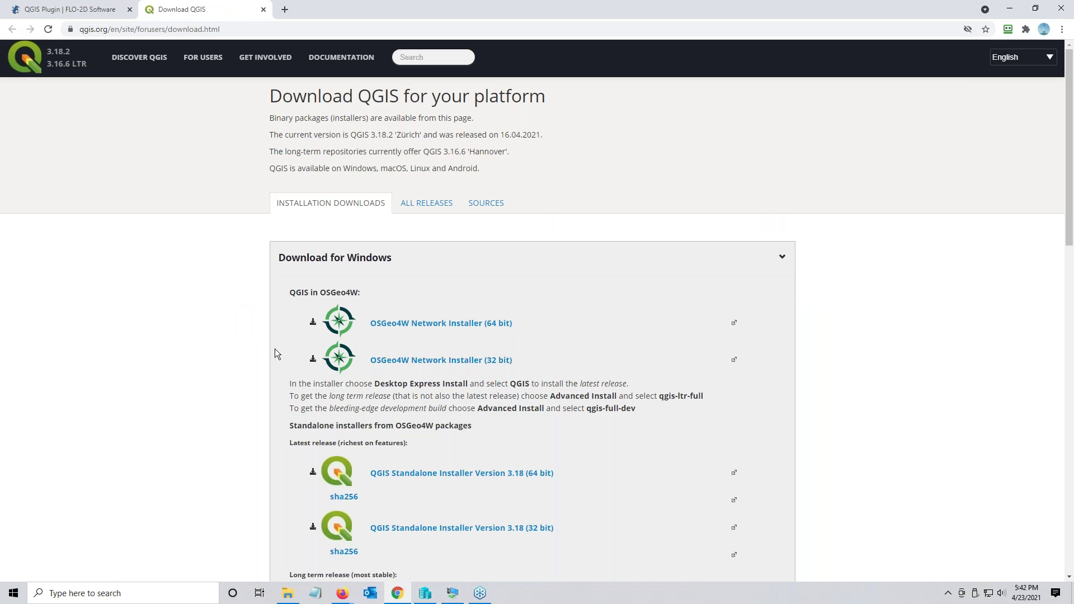
pyautogui.scroll(-2, 287, 462)
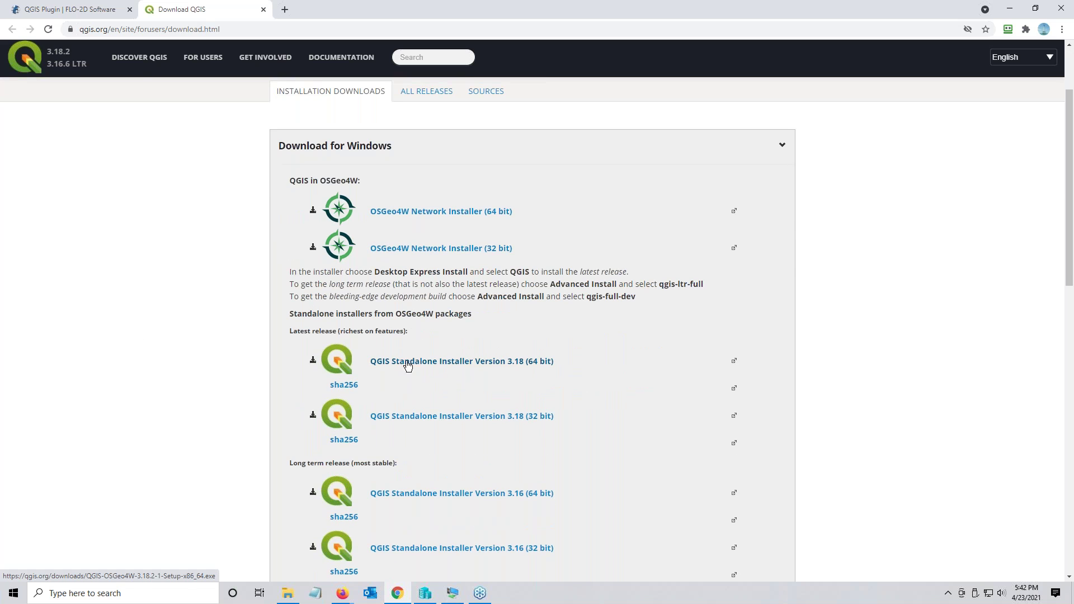
pyautogui.click(1011, 10)
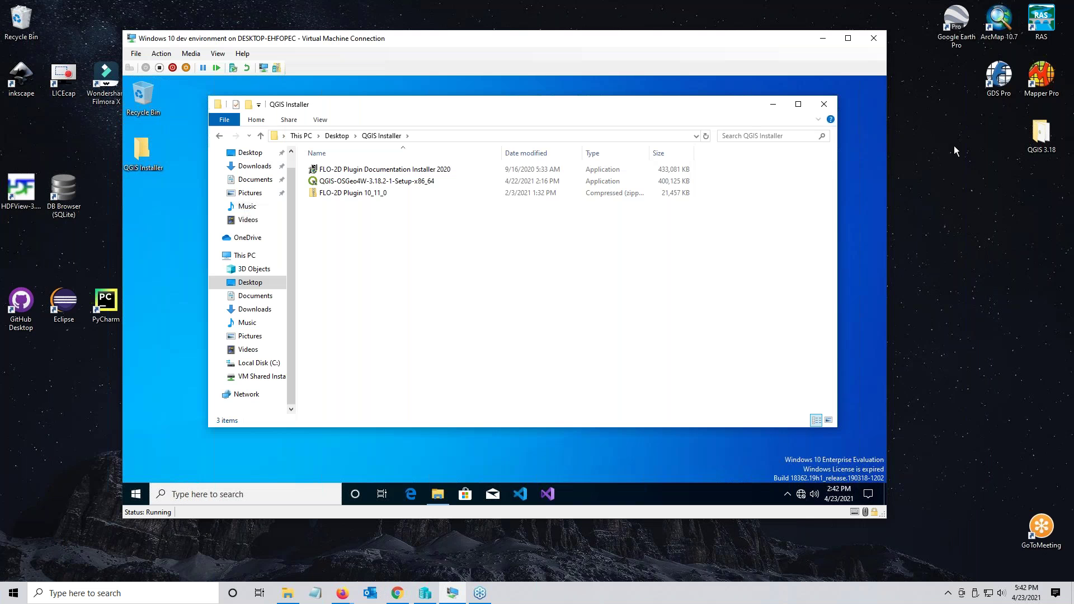
# Run the QGIS-OSGeo4W-3.18.2-1-Setup-x86_64 installer from the QGIS Installer folder.
pyautogui.click(351, 185)
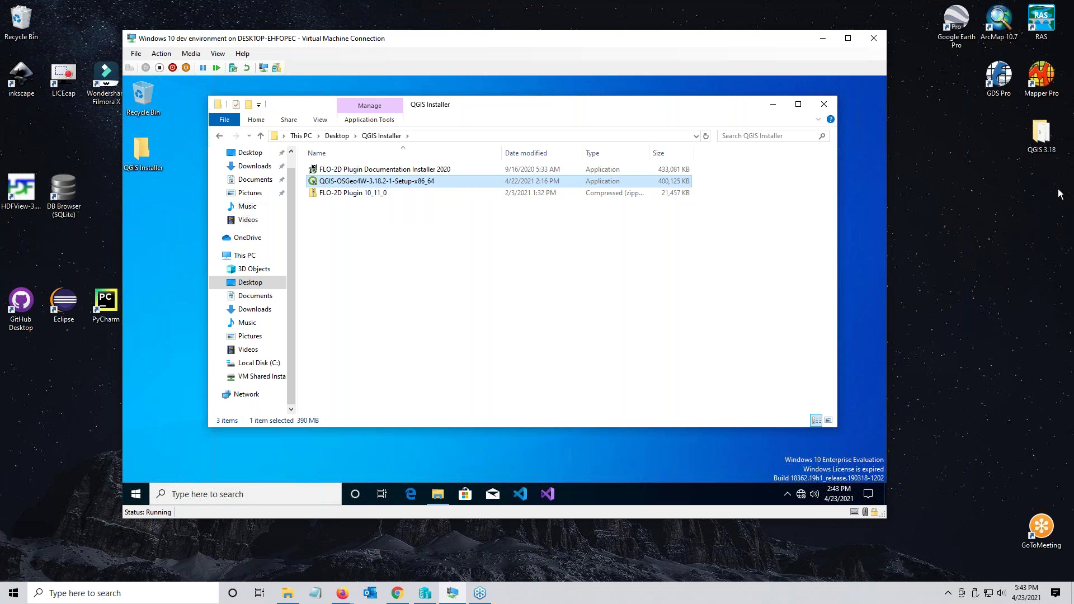
pyautogui.press('Return')
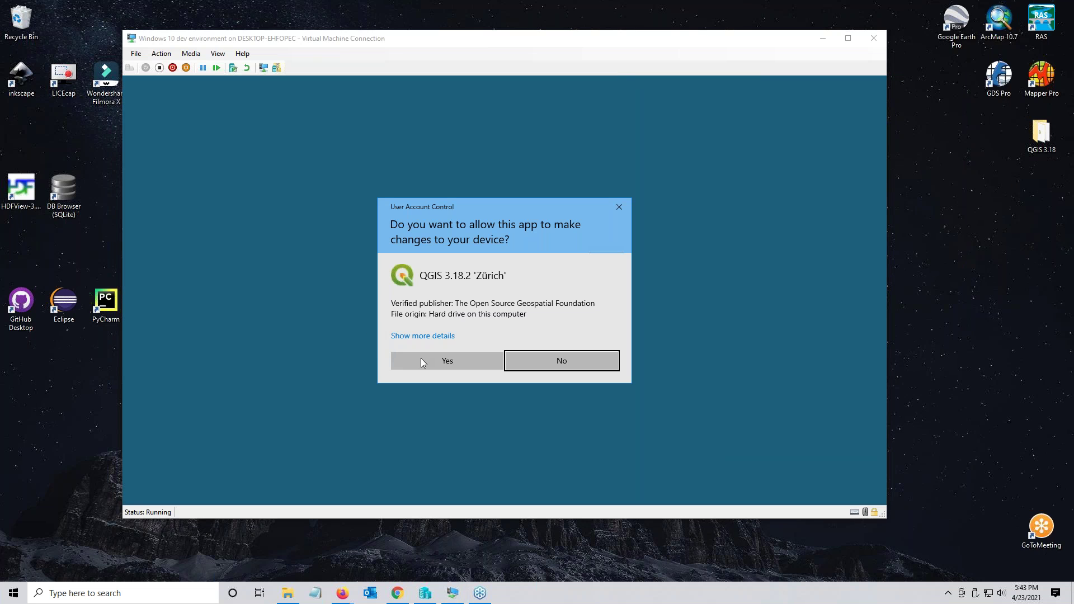
# Approve the prompt and install QGIS 3.18.2 with default settings, then finish the wizard.
pyautogui.click(421, 361)
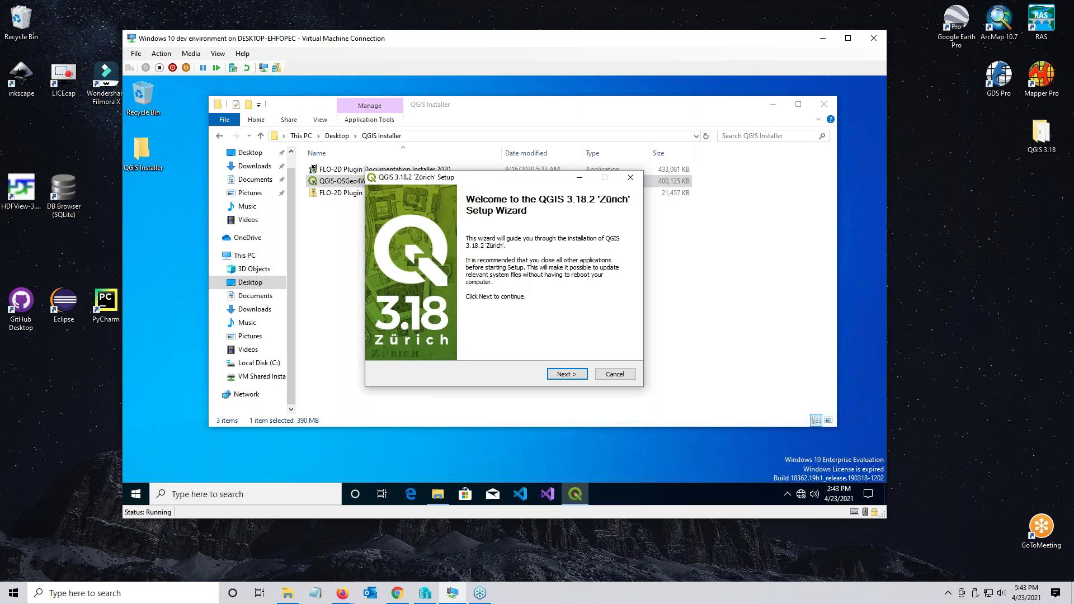
pyautogui.click(566, 374)
pyautogui.click(566, 375)
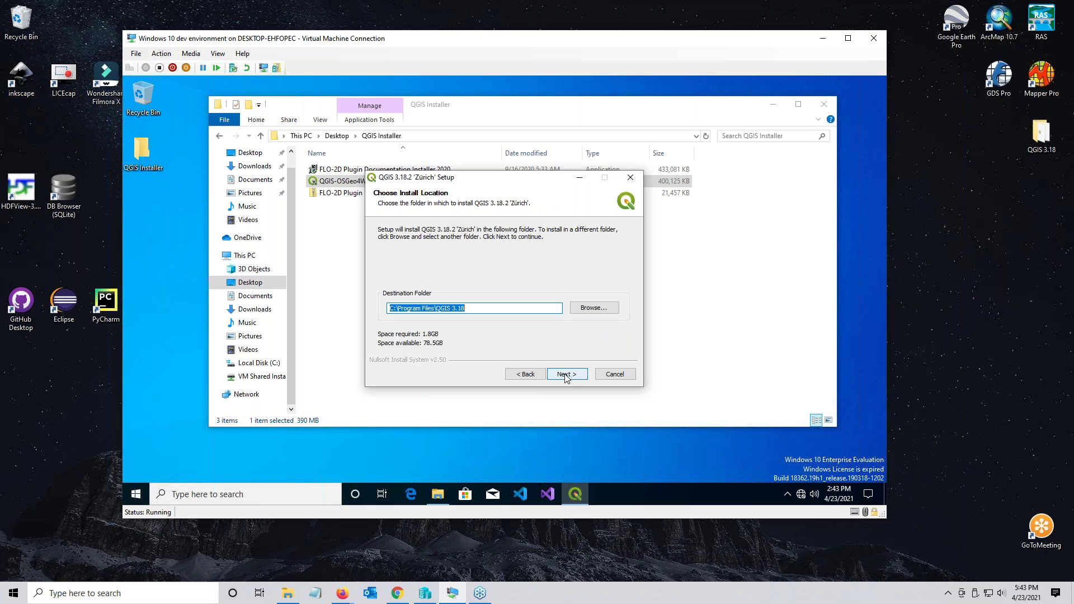
pyautogui.click(566, 375)
pyautogui.click(566, 376)
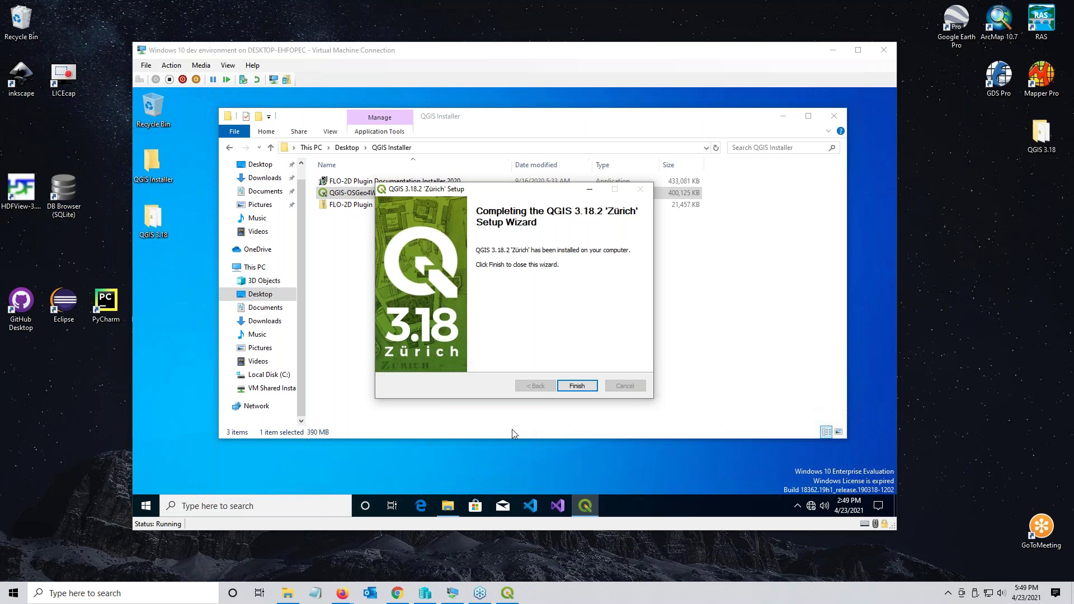
pyautogui.click(586, 387)
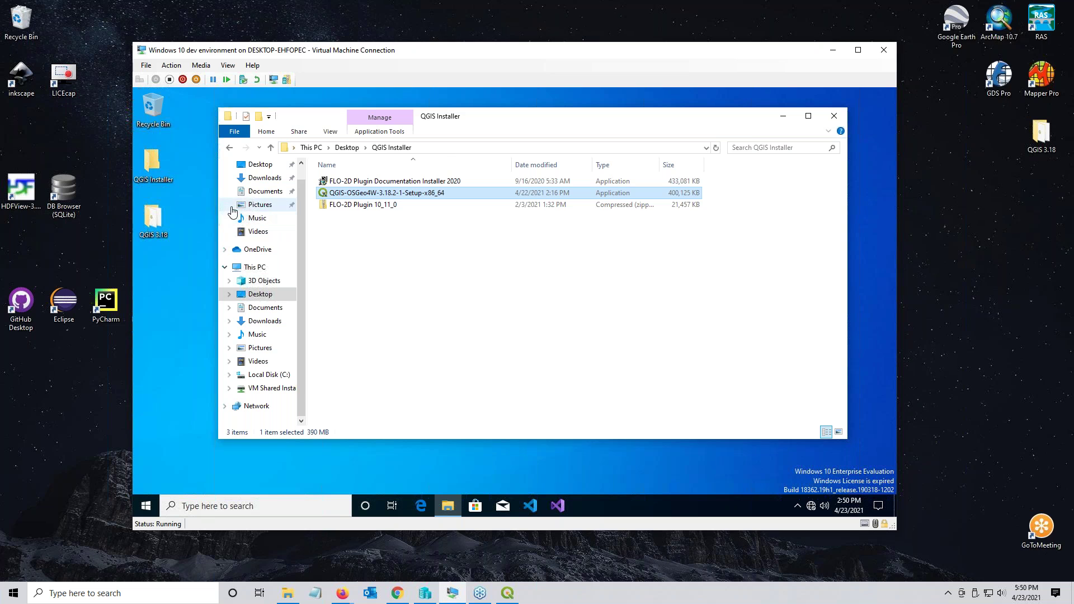
# Find and select the QGIS Desktop 3.18.2 with GRASS 7.8.5 shortcut using the QGIS 3.18 folder and a 'qgis 3.18' search.
pyautogui.doubleClick(160, 215)
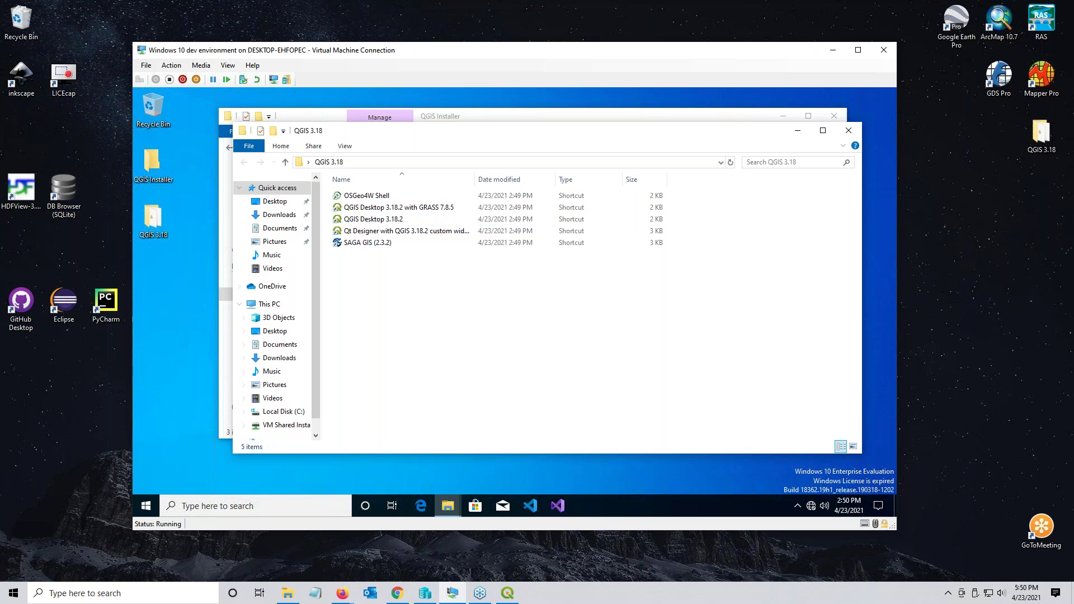
pyautogui.click(251, 506)
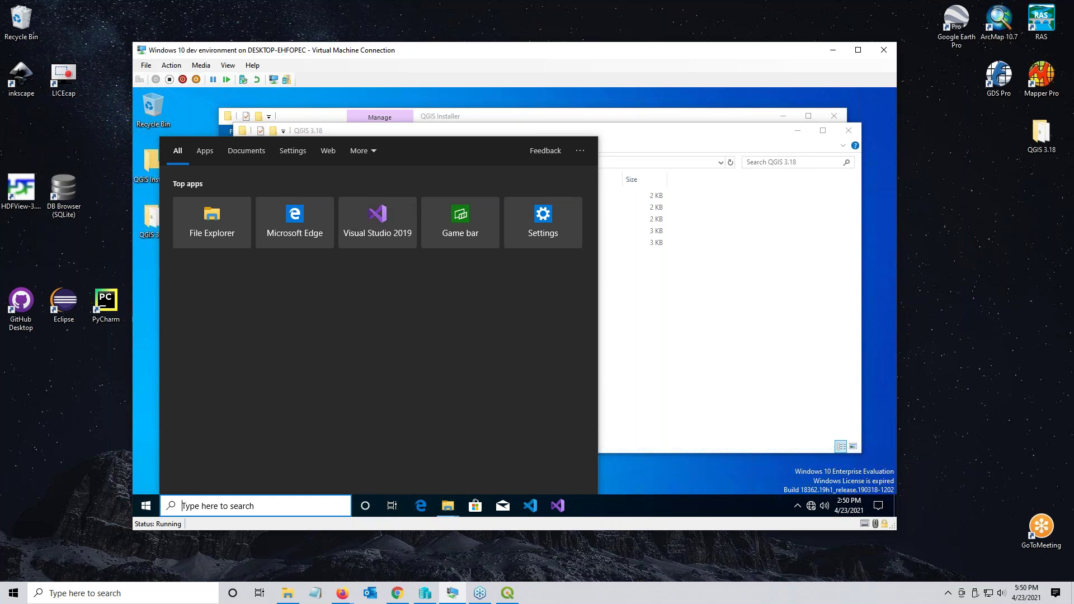
pyautogui.write('qgis 3.18')
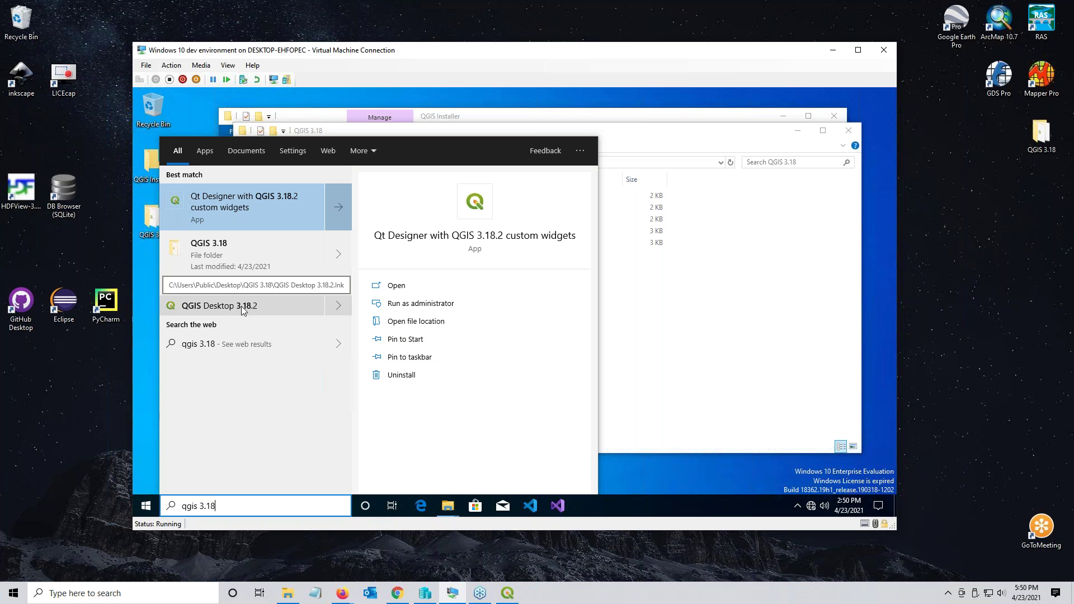
pyautogui.click(408, 326)
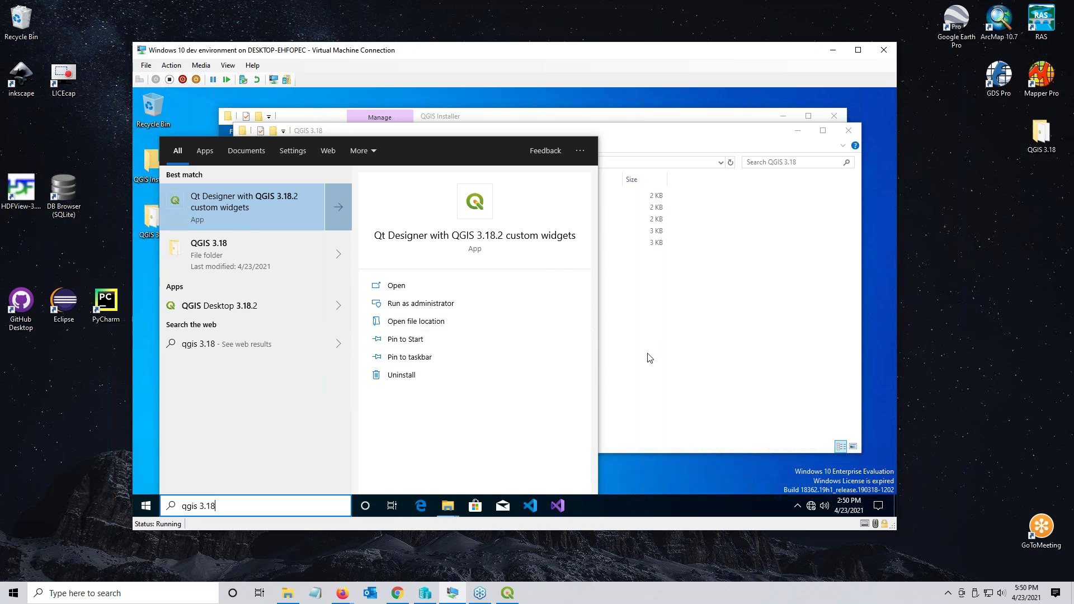
pyautogui.click(394, 210)
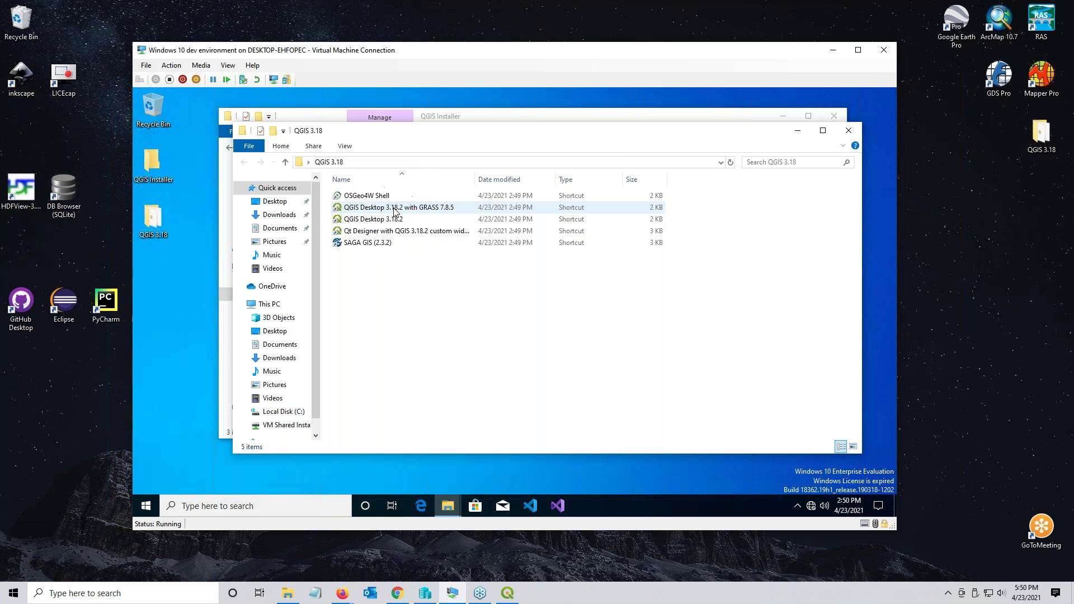
pyautogui.click(394, 210)
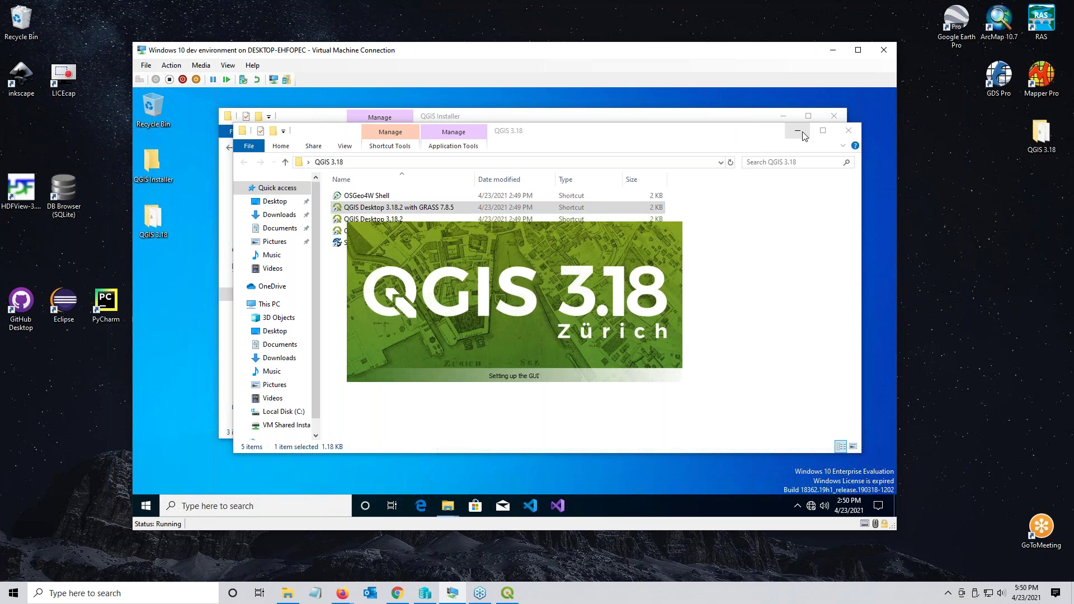
pyautogui.click(852, 132)
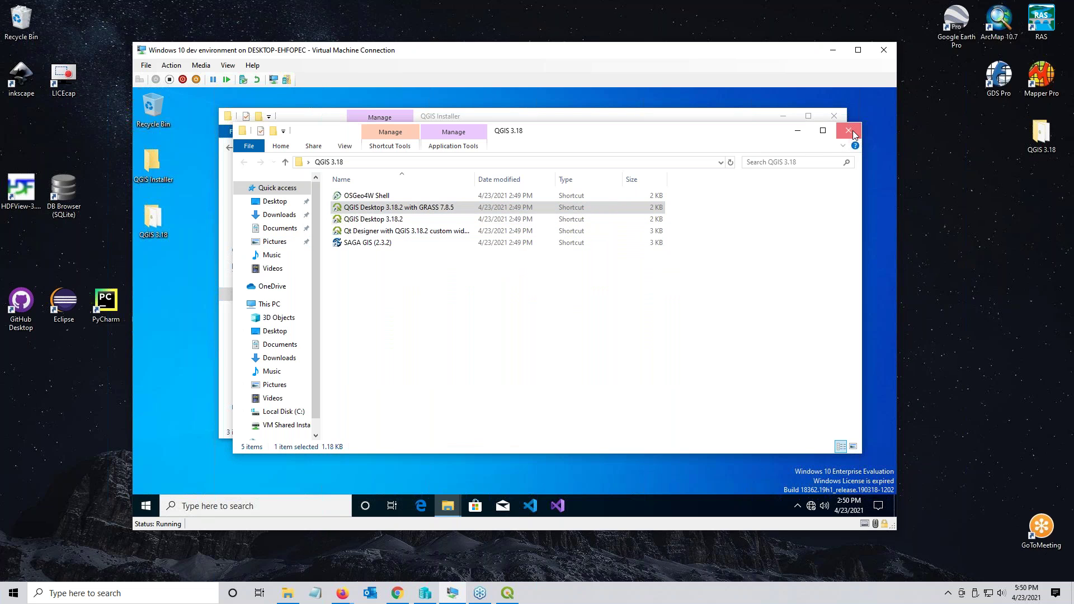
# Close the folder window and dock Layers as a tab beside Browser, leaving Layers shown.
pyautogui.click(848, 129)
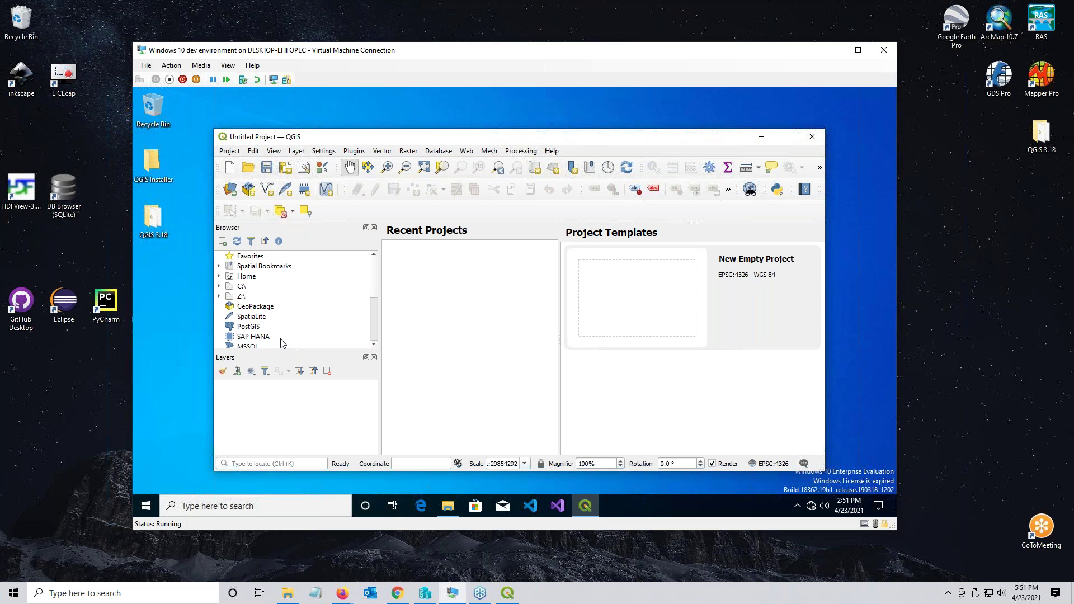
pyautogui.moveTo(273, 359); pyautogui.dragTo(281, 312)
pyautogui.click(261, 449)
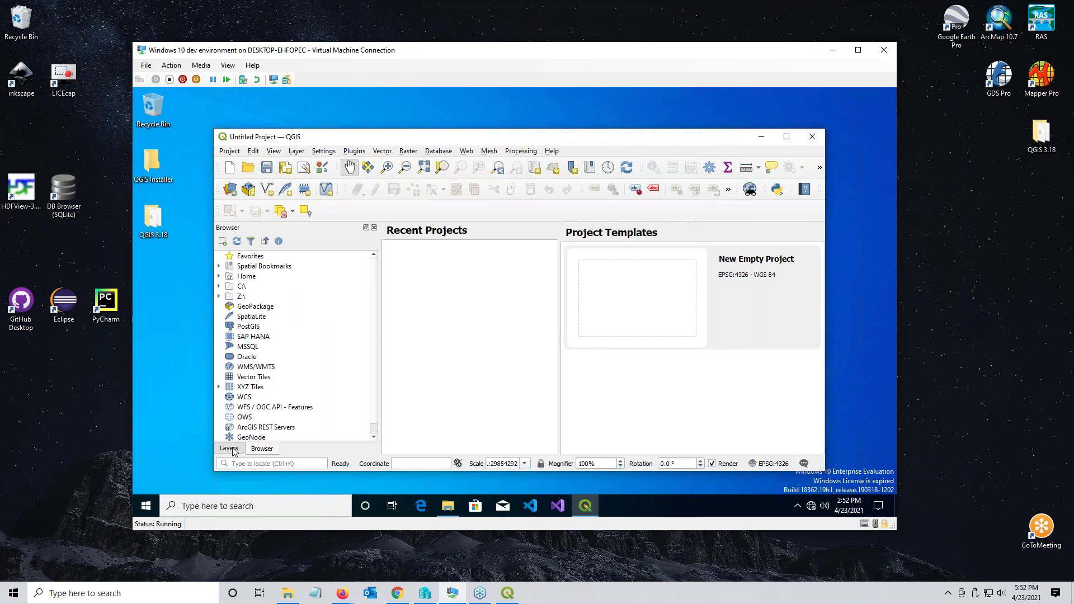
pyautogui.click(232, 451)
pyautogui.click(254, 449)
pyautogui.click(229, 449)
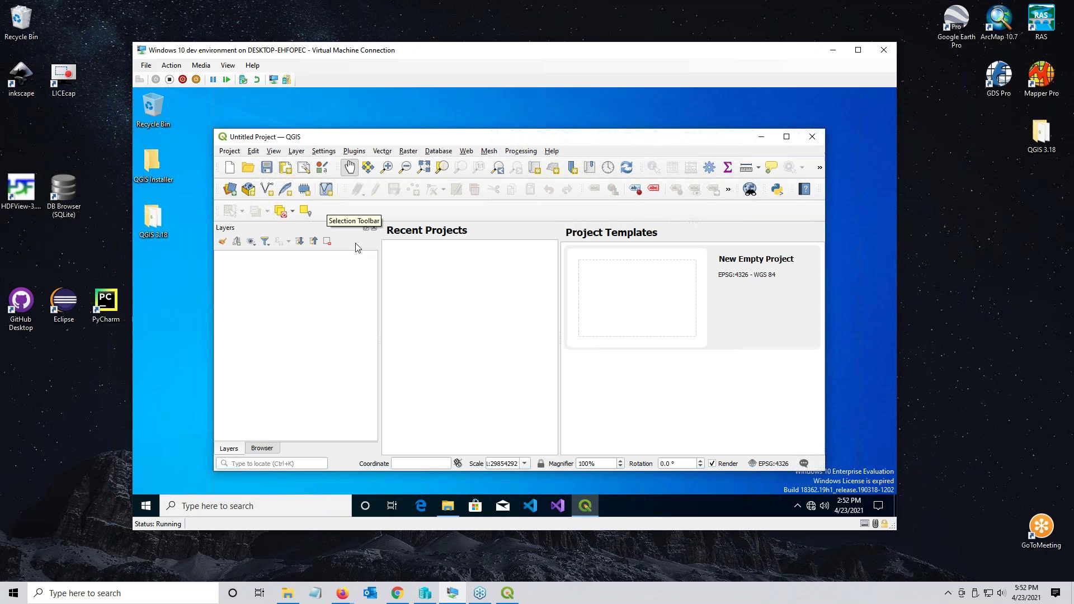
# Show the Advanced Digitizing and Snapping toolbars and pull the Selection toolbar off its row.
pyautogui.rightClick(477, 213)
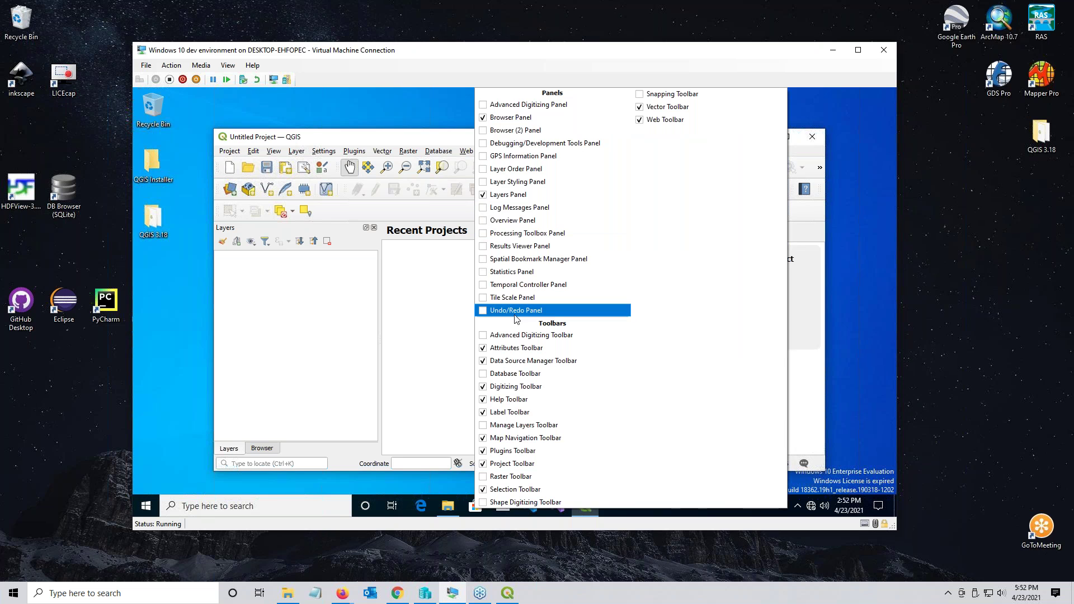
pyautogui.click(485, 335)
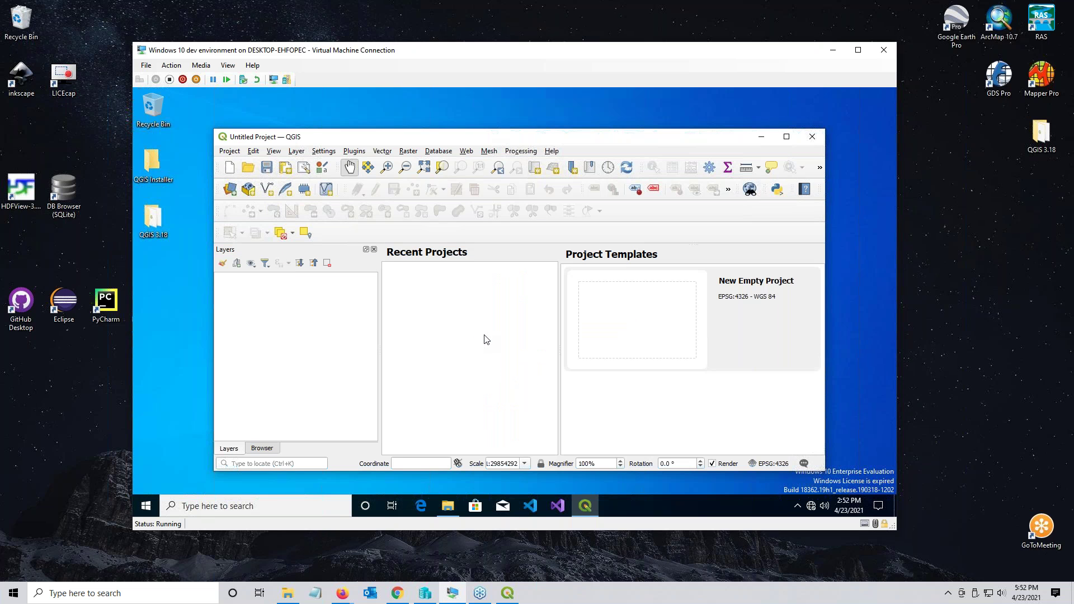
pyautogui.rightClick(459, 234)
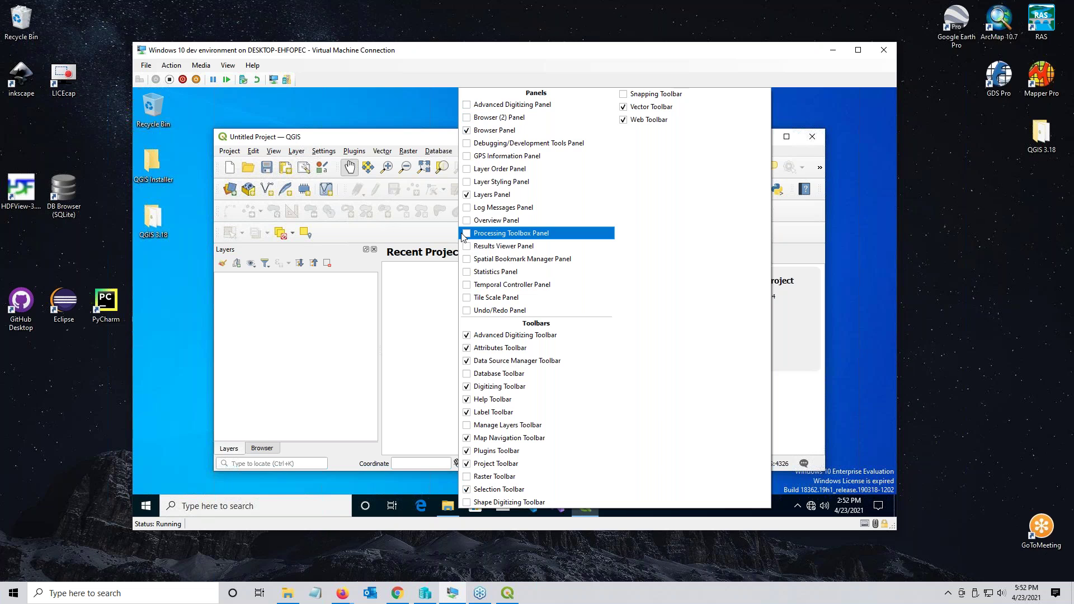
pyautogui.click(623, 95)
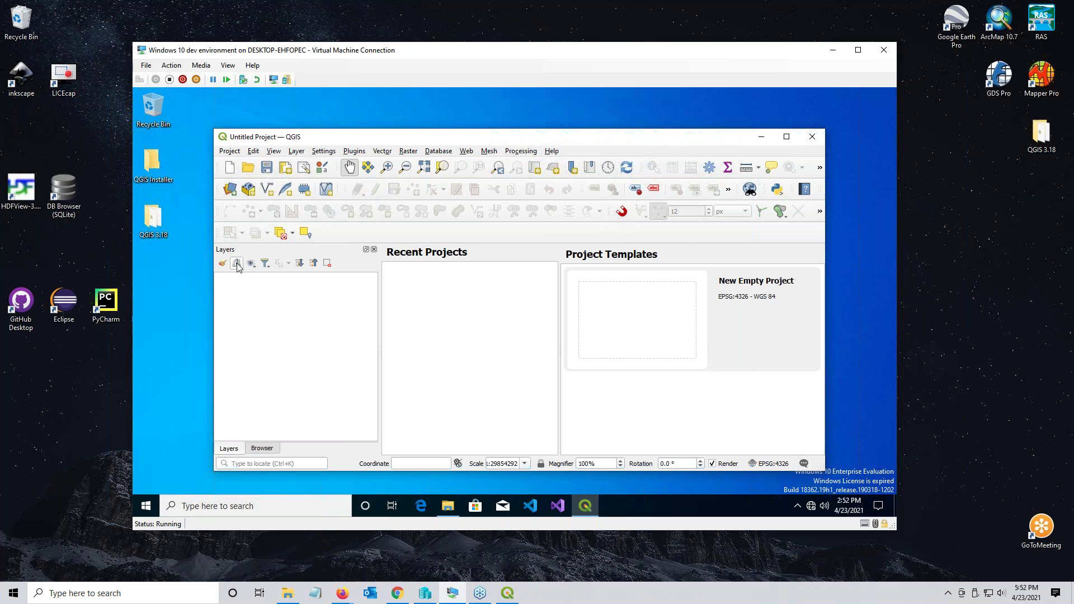
pyautogui.moveTo(219, 229); pyautogui.dragTo(358, 193)
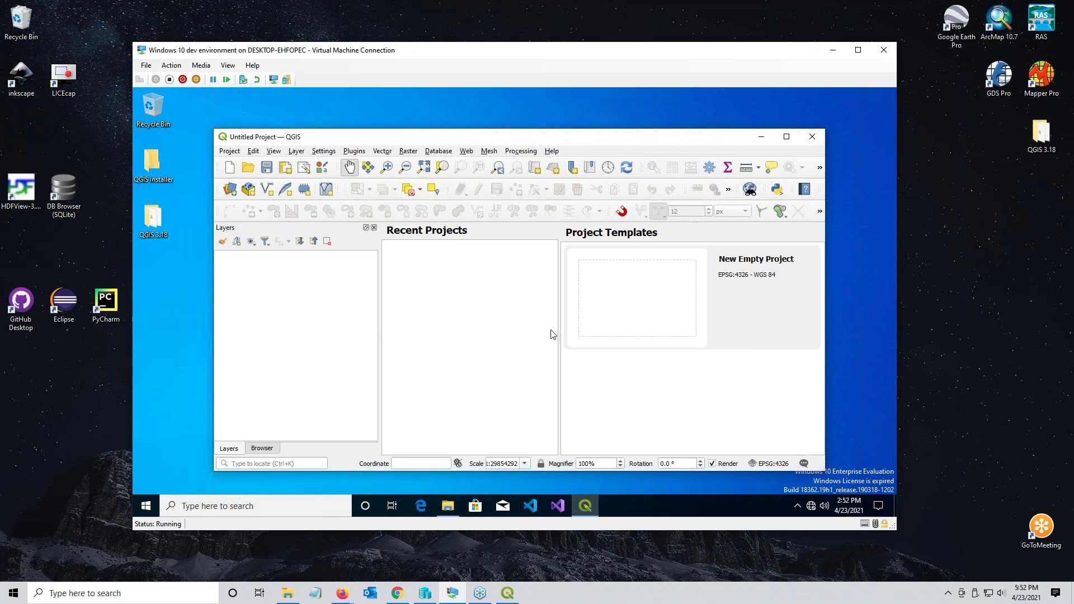
# In the plugin manager's Install from ZIP page, choose FLO-2D Plugin 10_11_0.zip from Desktop\QGIS Installer.
pyautogui.click(351, 153)
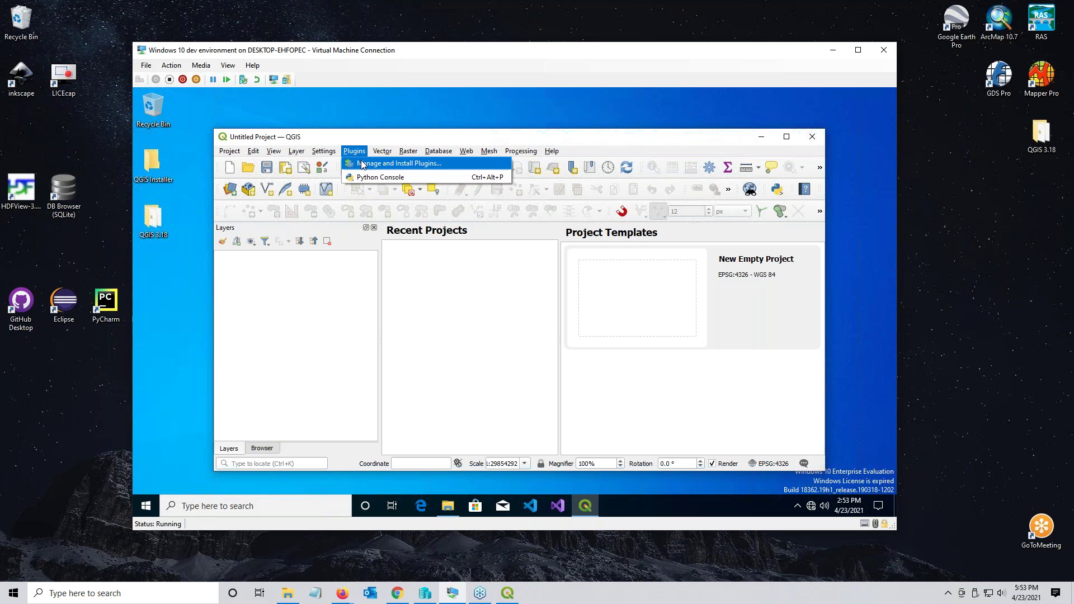
pyautogui.click(364, 164)
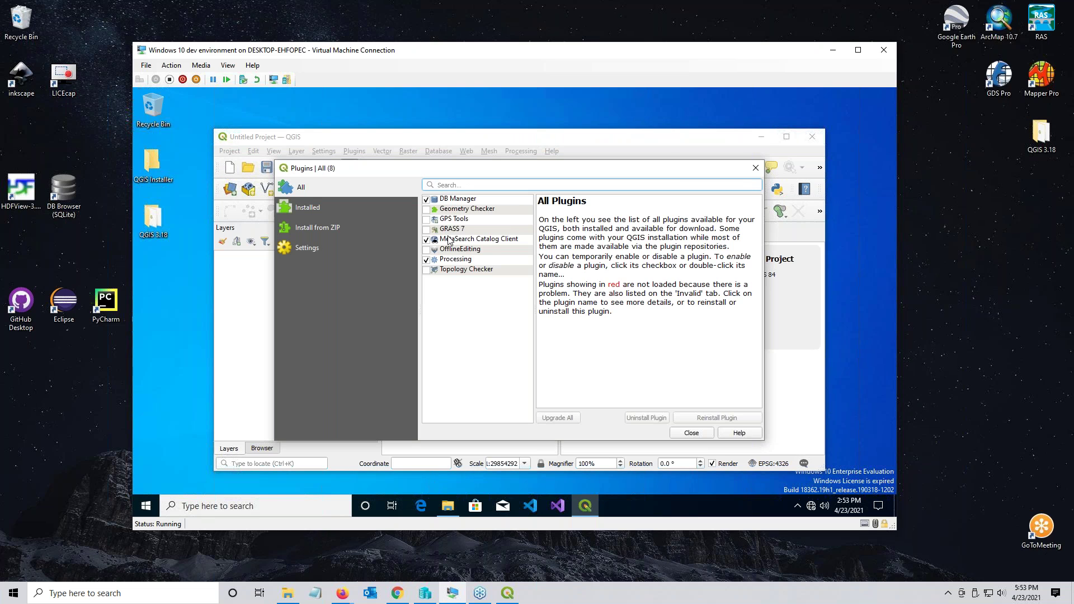
pyautogui.click(308, 230)
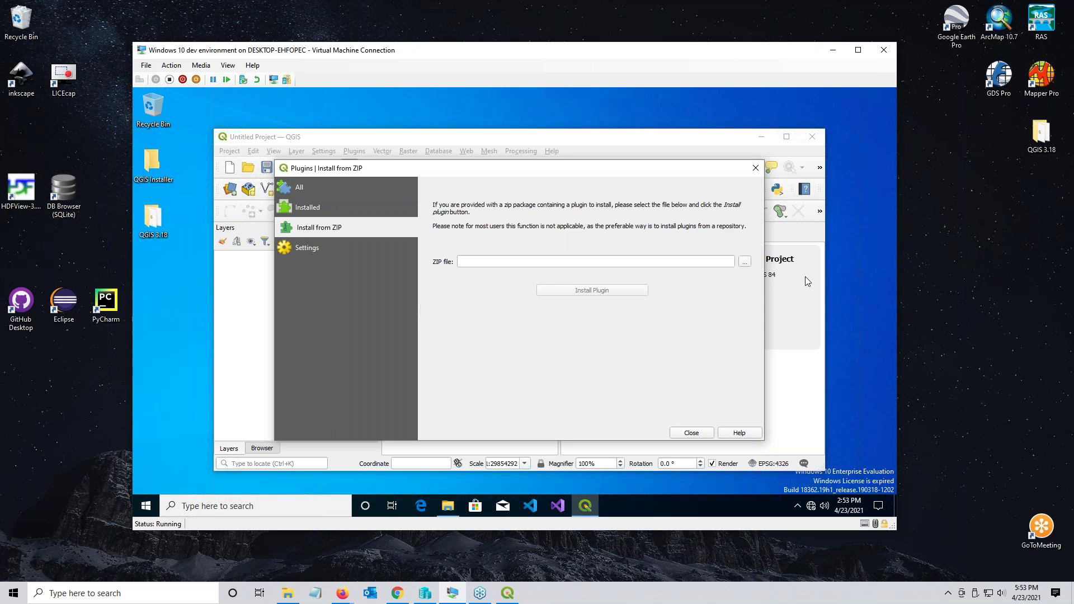
pyautogui.click(744, 262)
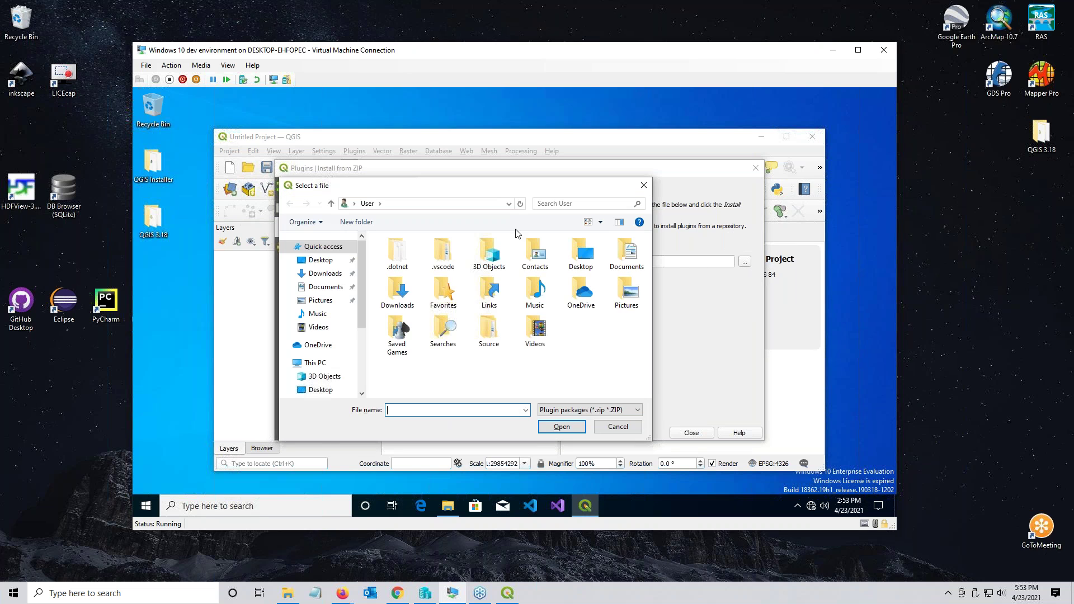
pyautogui.click(318, 262)
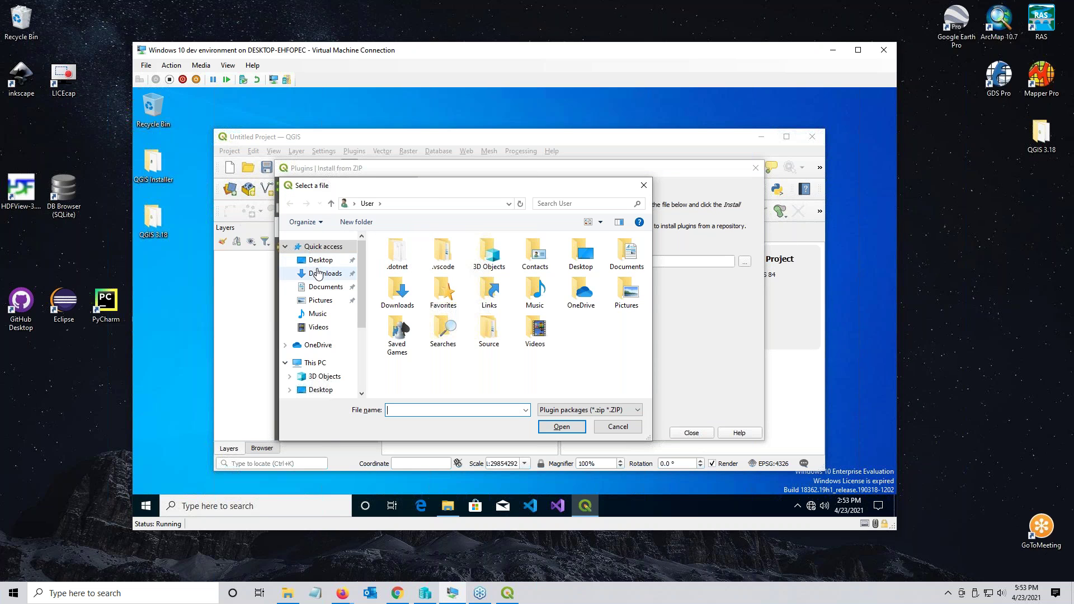
pyautogui.doubleClick(400, 258)
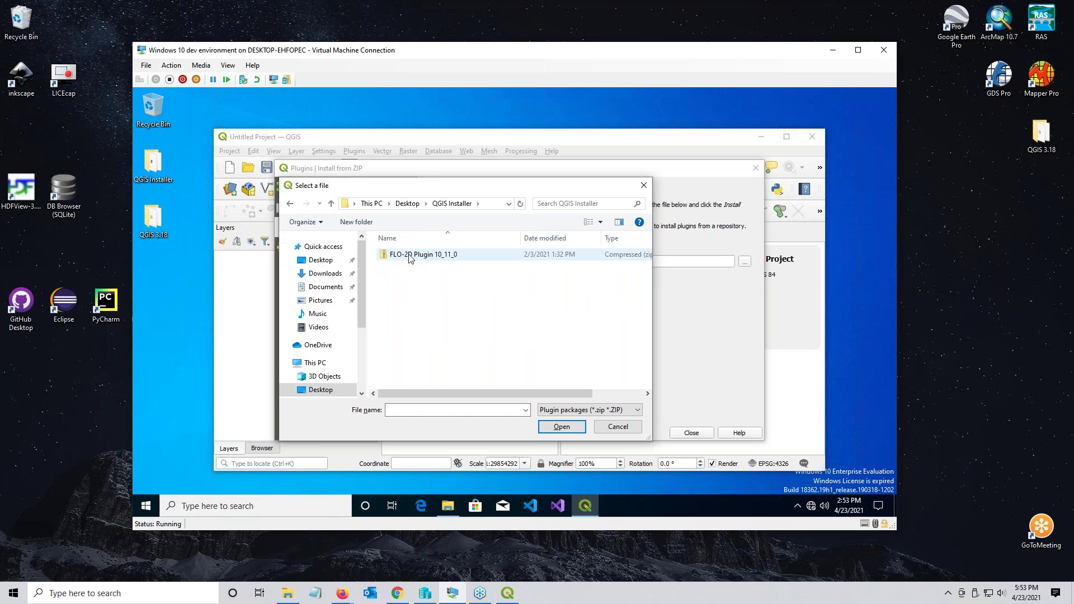
pyautogui.click(403, 258)
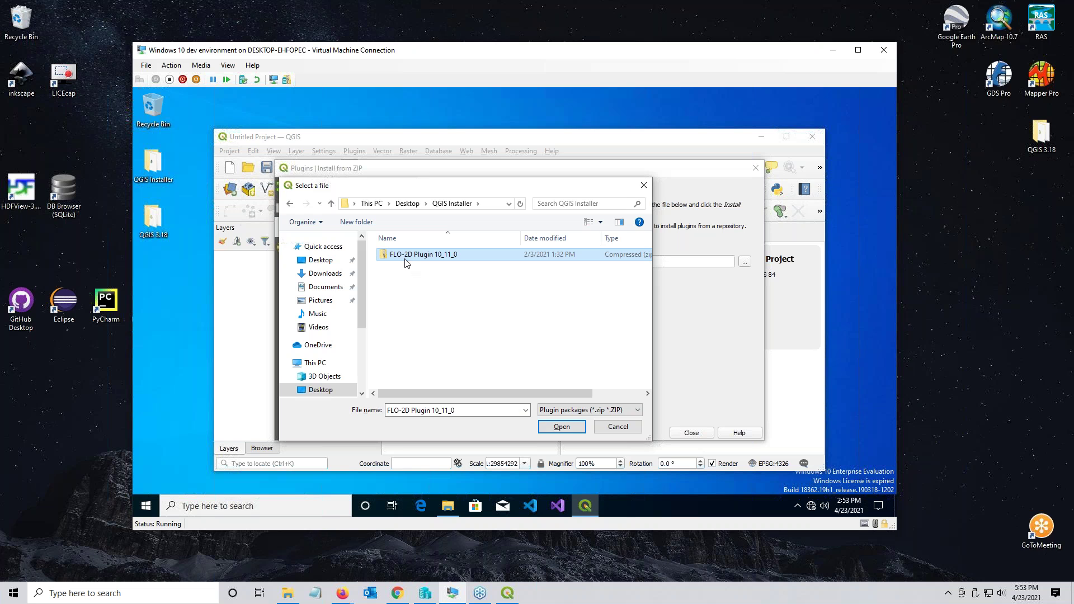
pyautogui.click(561, 427)
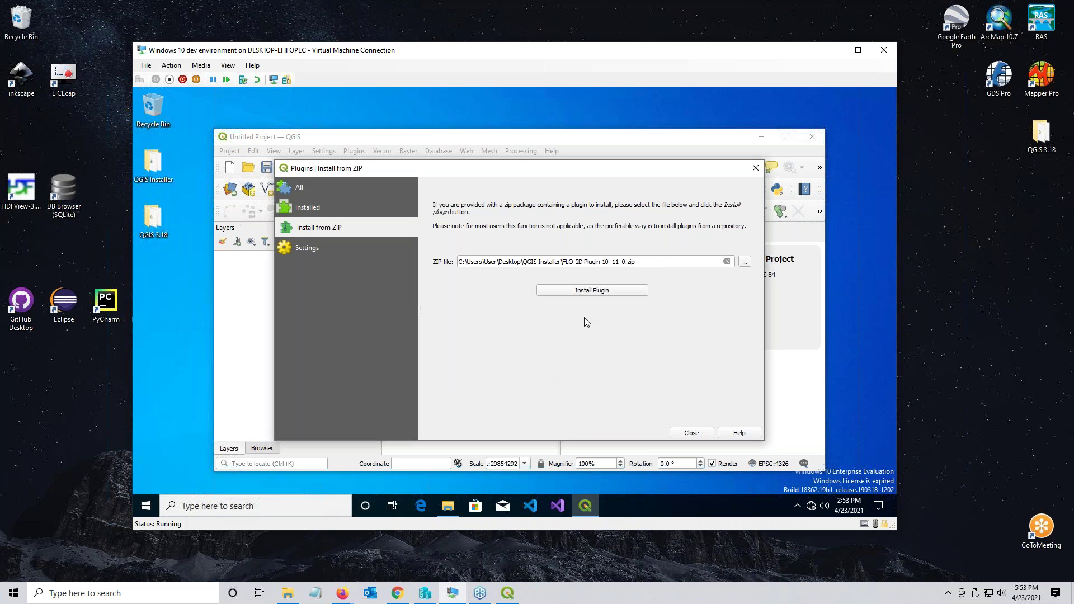
# Install the FLO-2D plugin, accept the security warning, and check it under Installed.
pyautogui.click(589, 292)
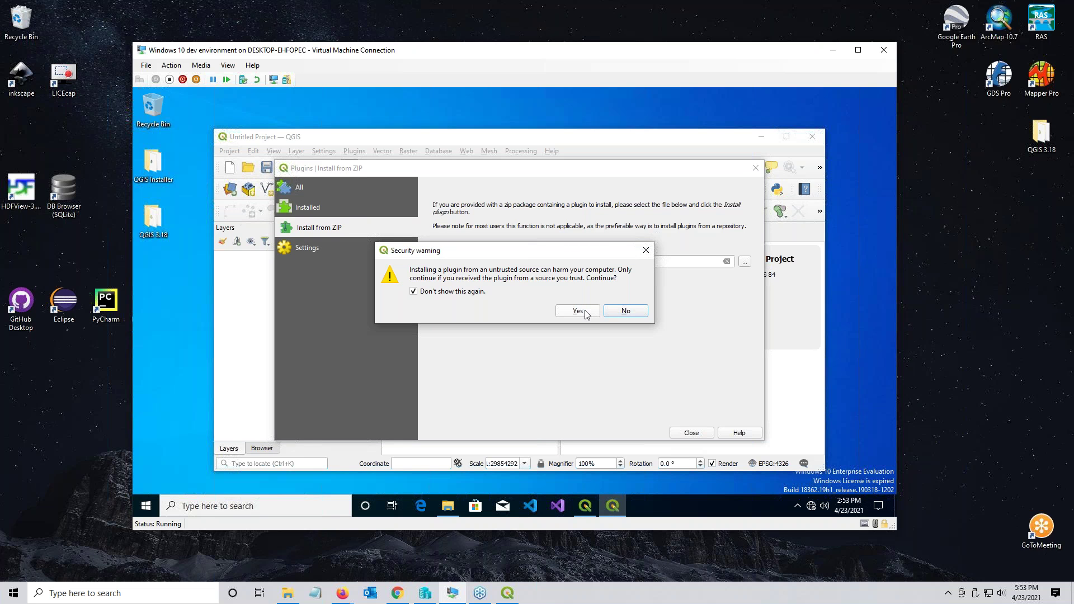
pyautogui.click(585, 313)
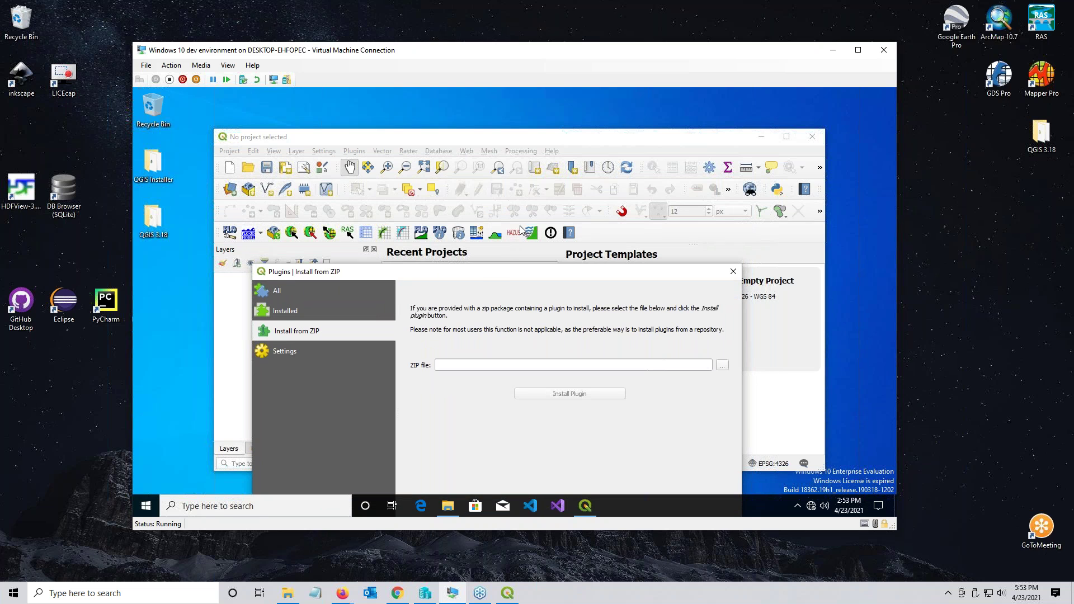
pyautogui.moveTo(487, 274); pyautogui.dragTo(513, 164)
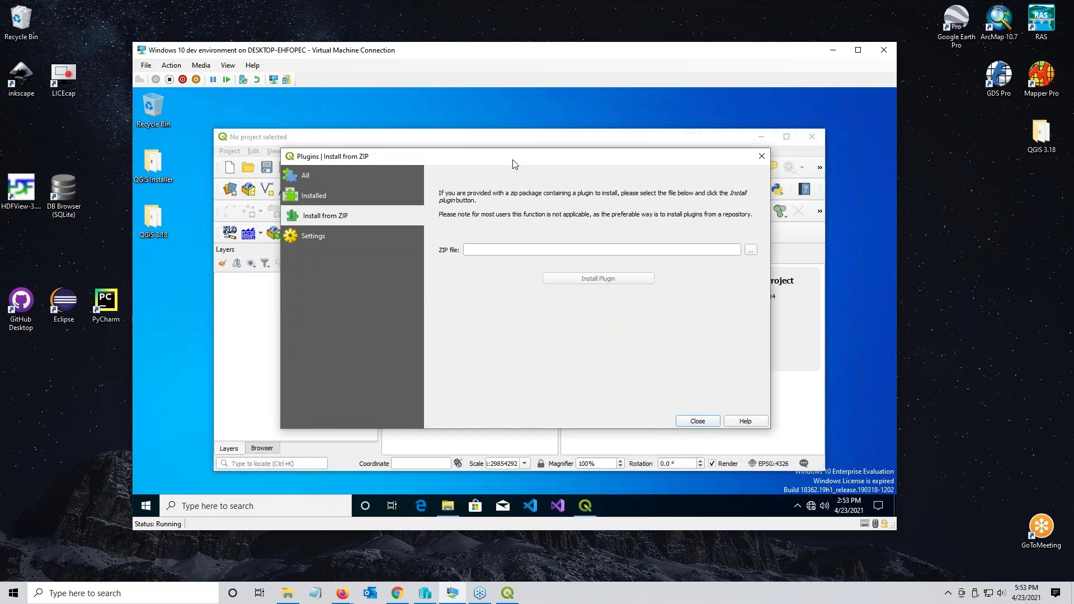
pyautogui.click(296, 199)
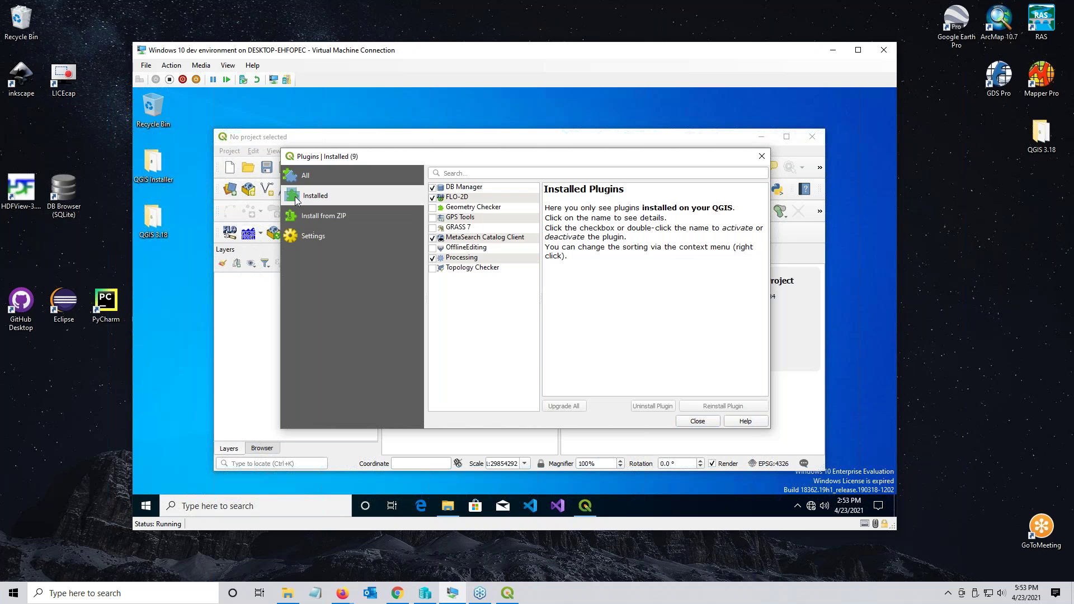
pyautogui.click(454, 198)
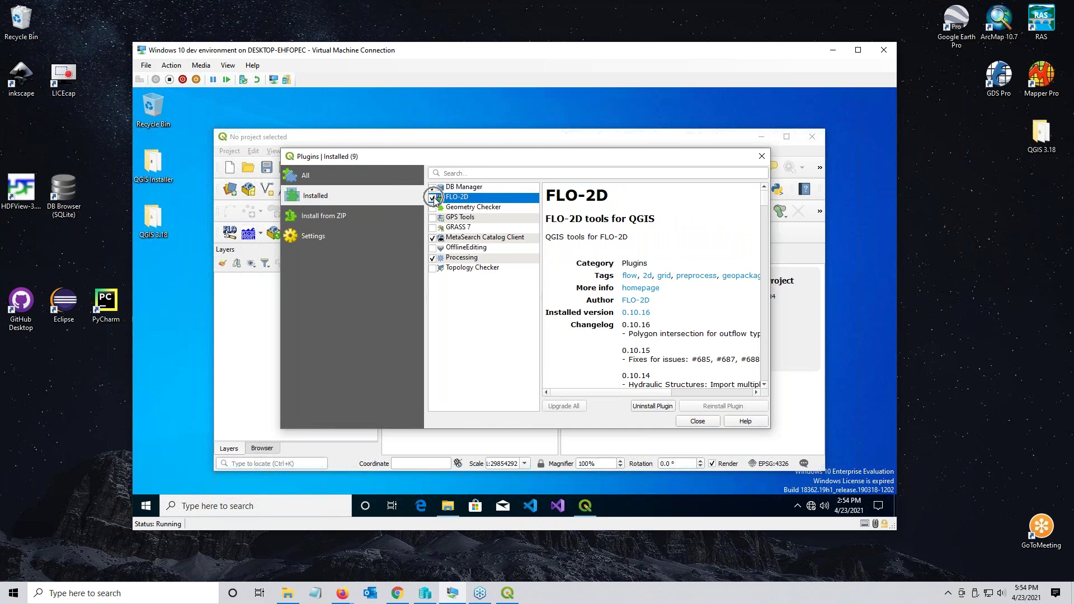
pyautogui.click(637, 322)
# Close the plugin manager and switch to the other QGIS window.
pyautogui.click(312, 217)
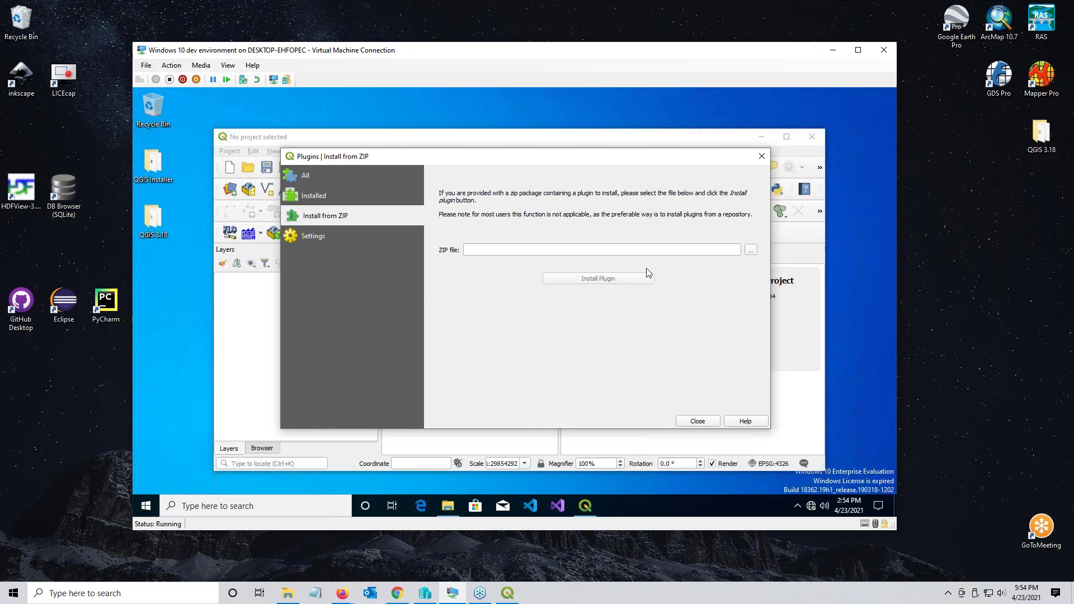
pyautogui.click(753, 252)
pyautogui.click(703, 422)
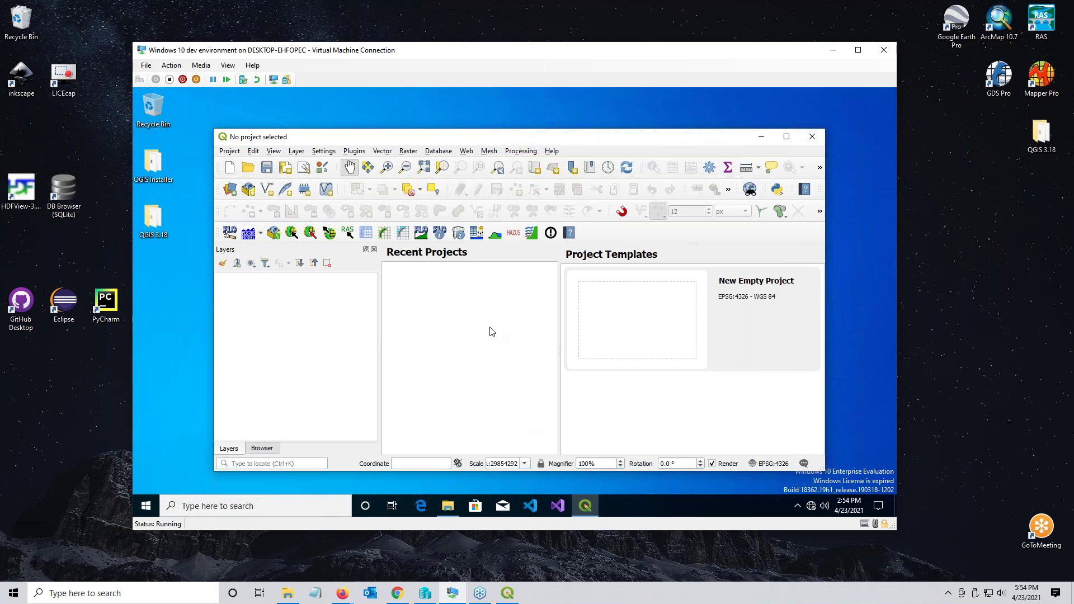
pyautogui.click(509, 596)
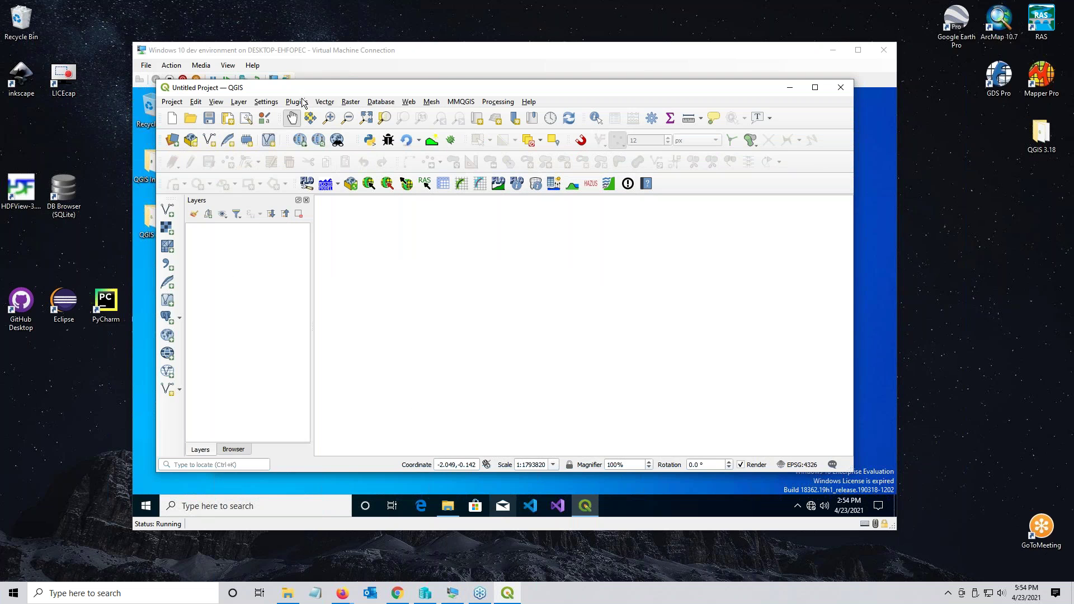
pyautogui.click(299, 141)
pyautogui.moveTo(325, 85)
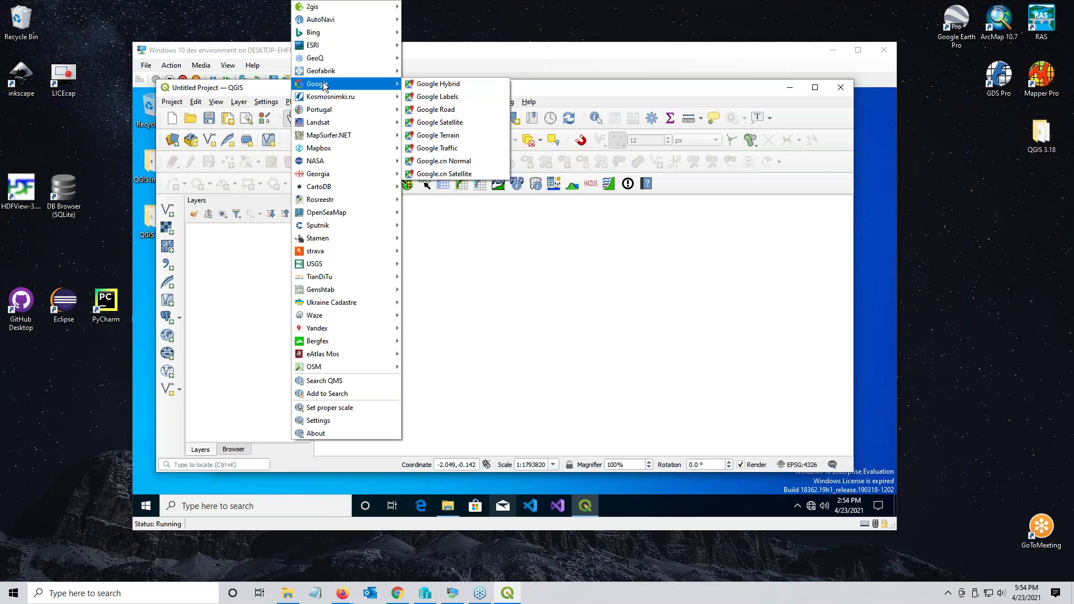
pyautogui.click(614, 89)
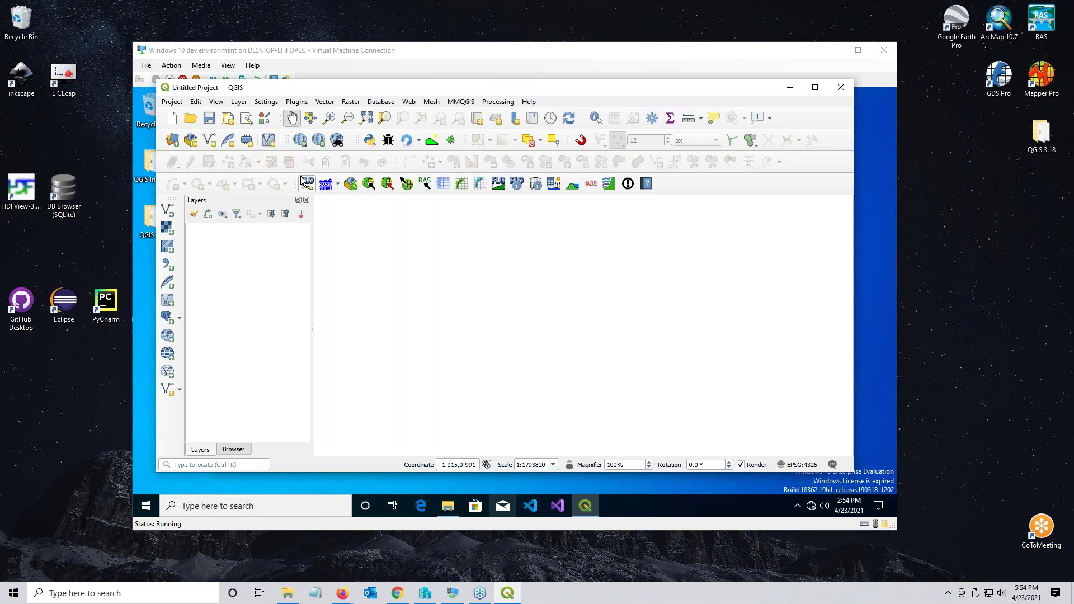
pyautogui.click(434, 140)
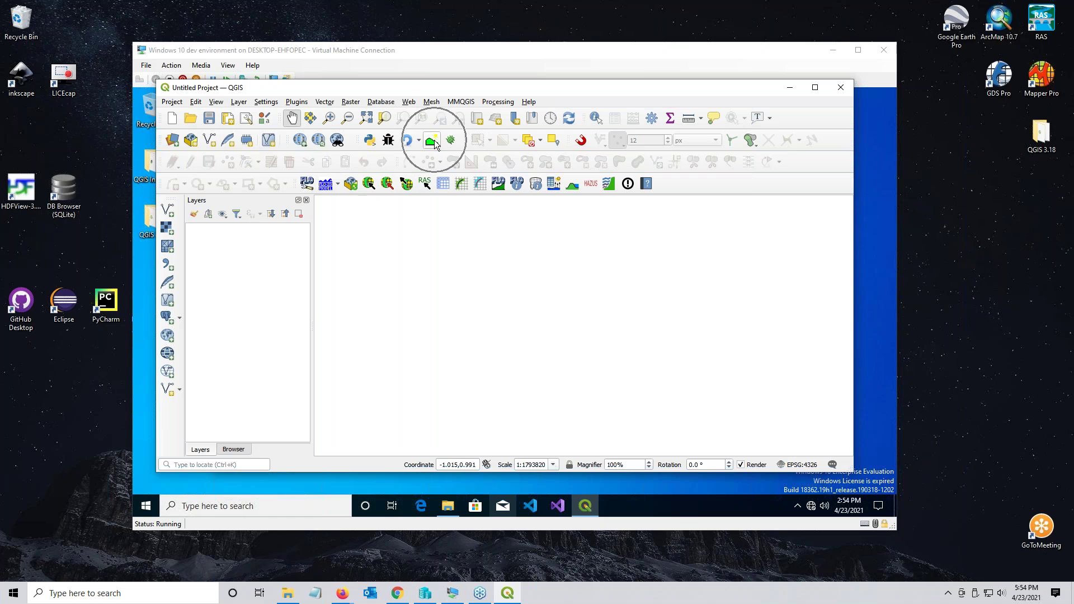
pyautogui.click(389, 140)
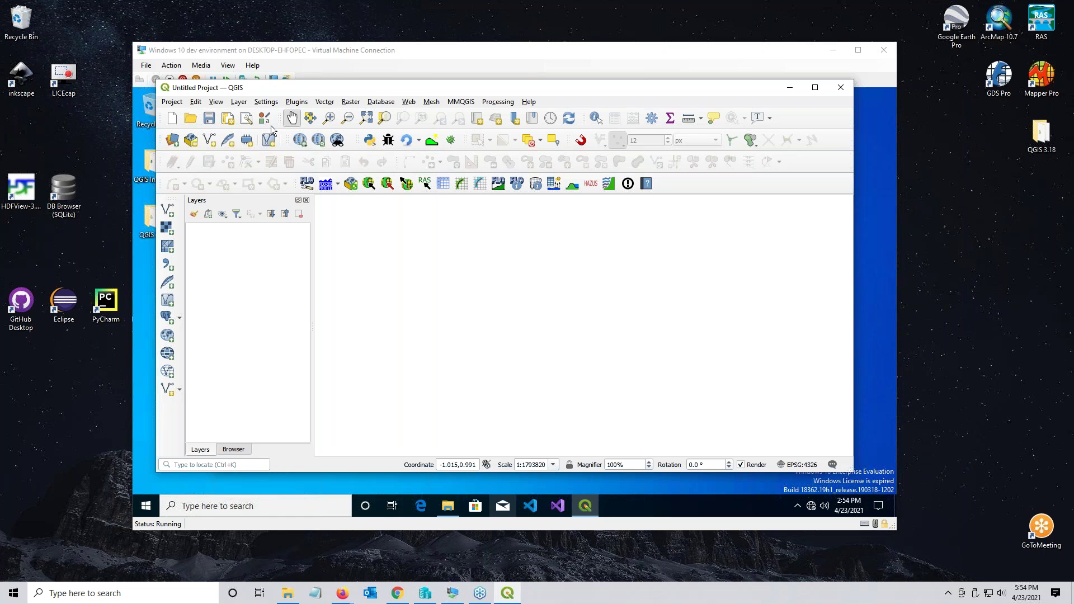
# Check First Aid, QuickMapServices, Profile tool and Processing under Installed, then list all 890 plugins.
pyautogui.click(295, 103)
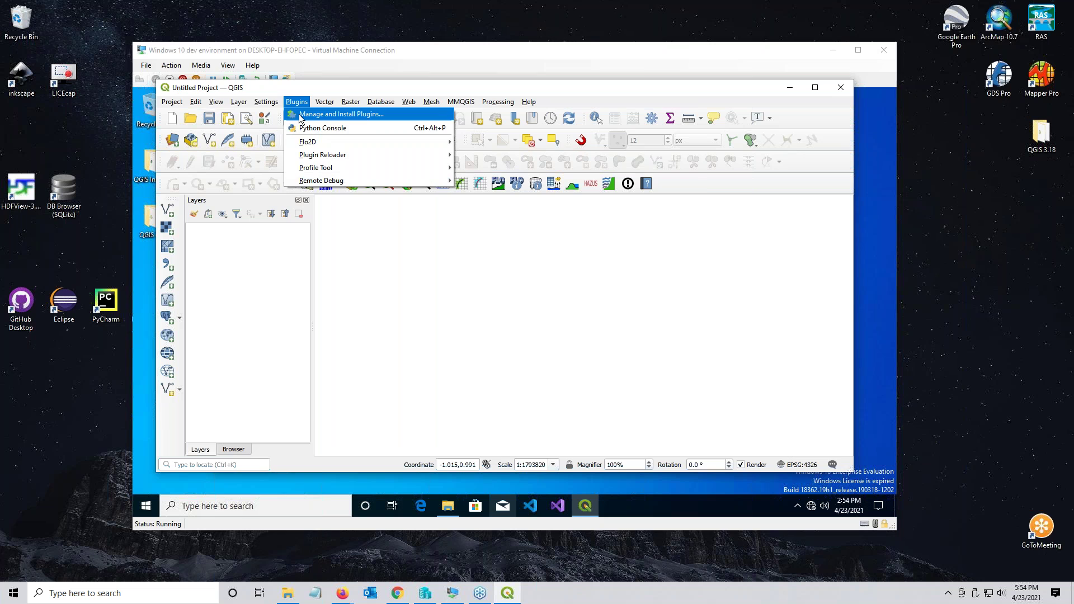
pyautogui.click(300, 115)
pyautogui.click(289, 161)
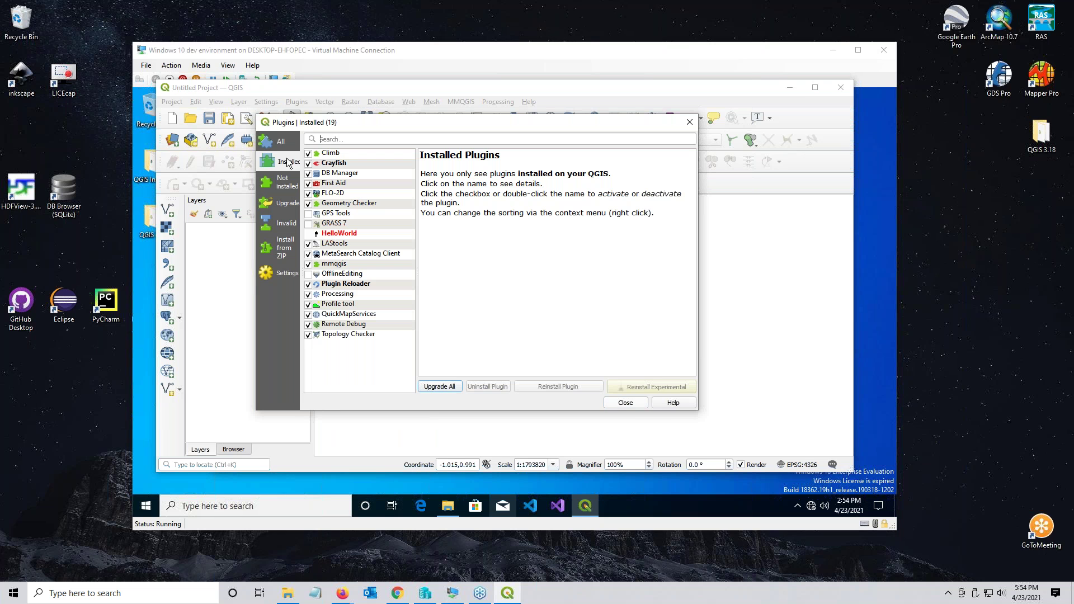
pyautogui.click(340, 183)
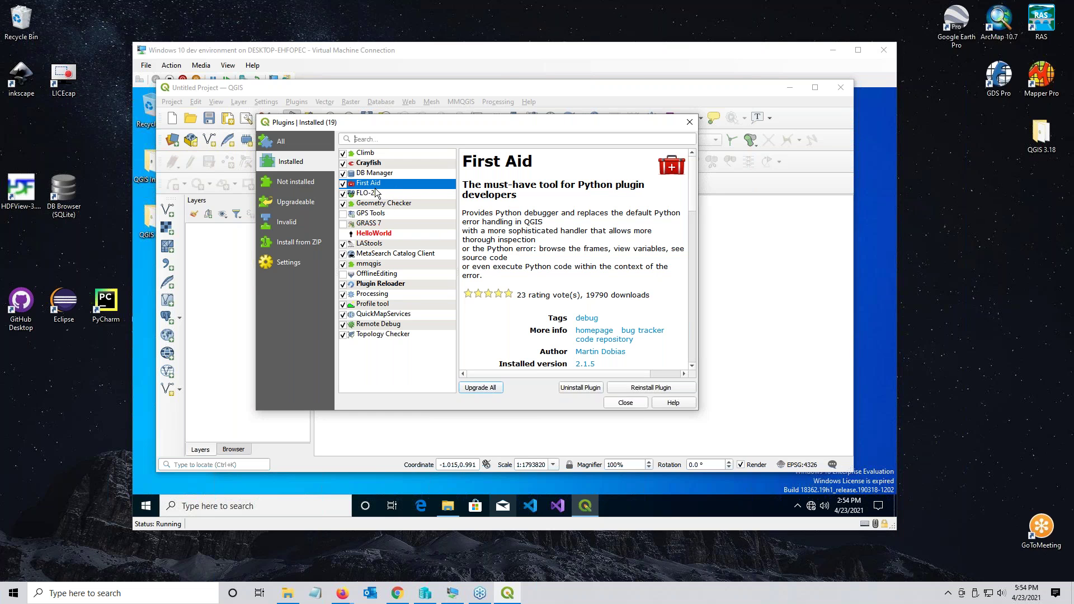
pyautogui.click(384, 315)
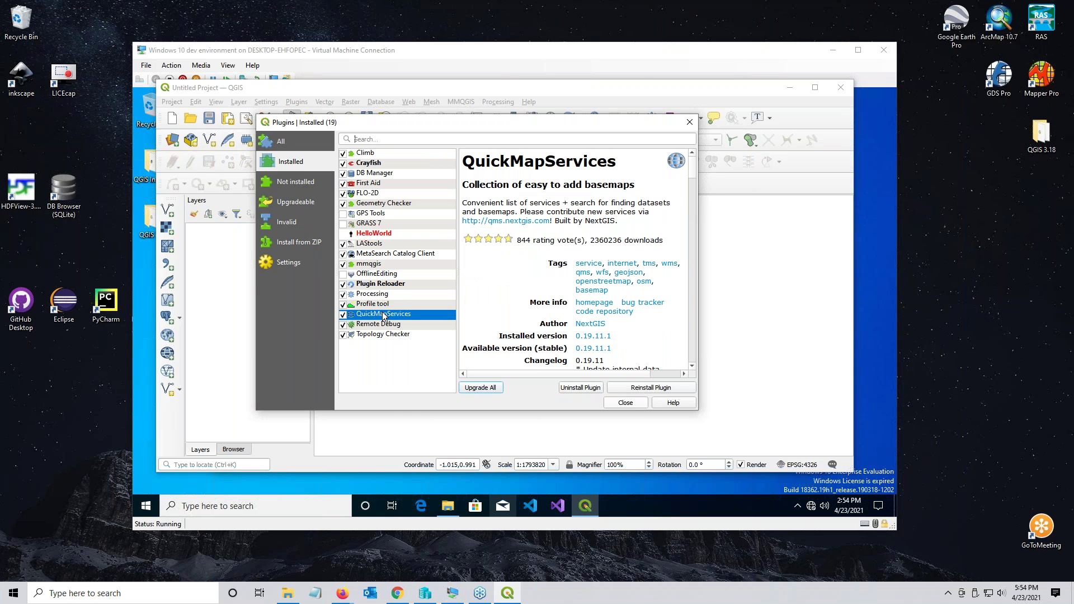
pyautogui.click(377, 306)
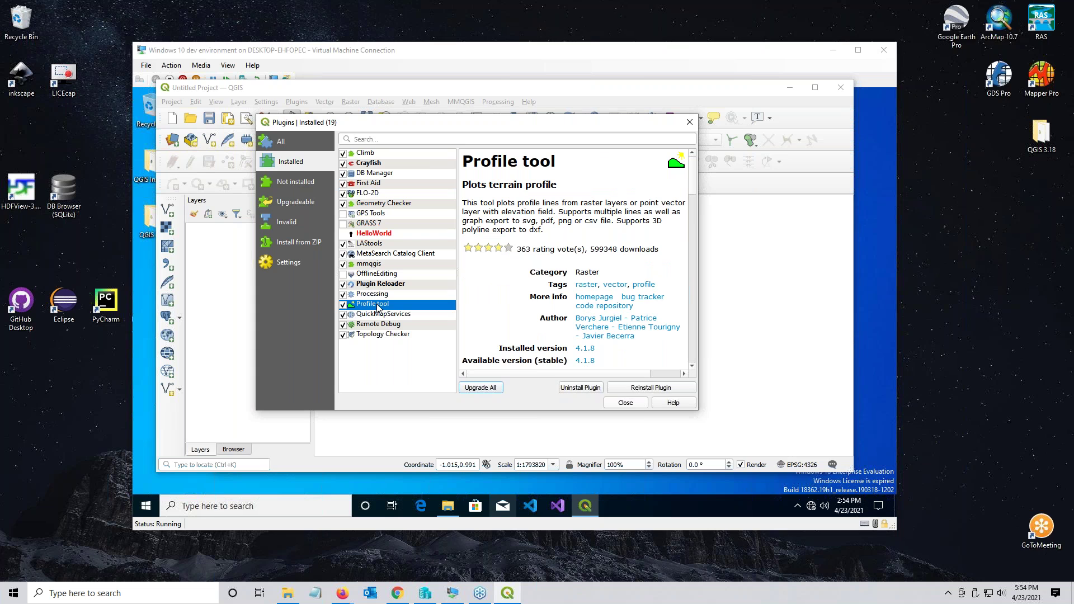
pyautogui.click(378, 297)
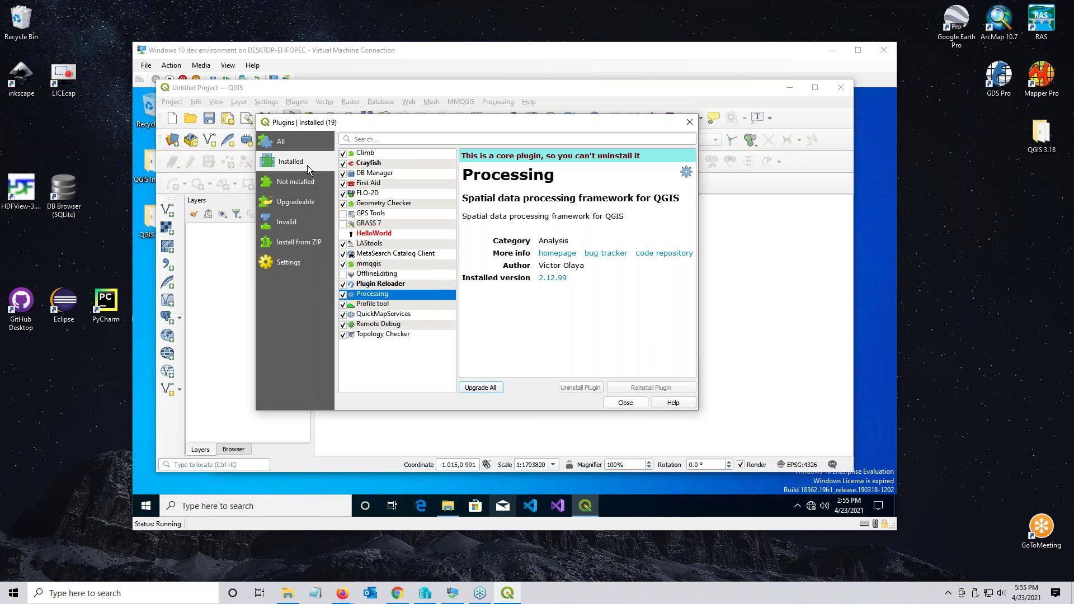
pyautogui.click(300, 143)
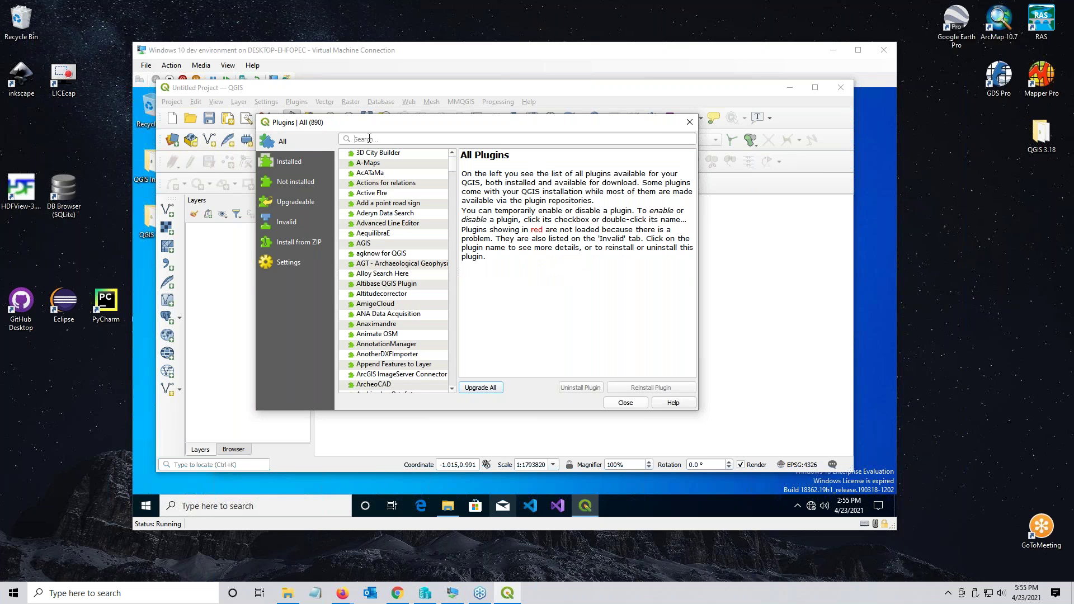
# Search 'Profile Tool' and then 'quickma' to confirm both plugins are installed.
pyautogui.click(369, 138)
pyautogui.write('Profile T')
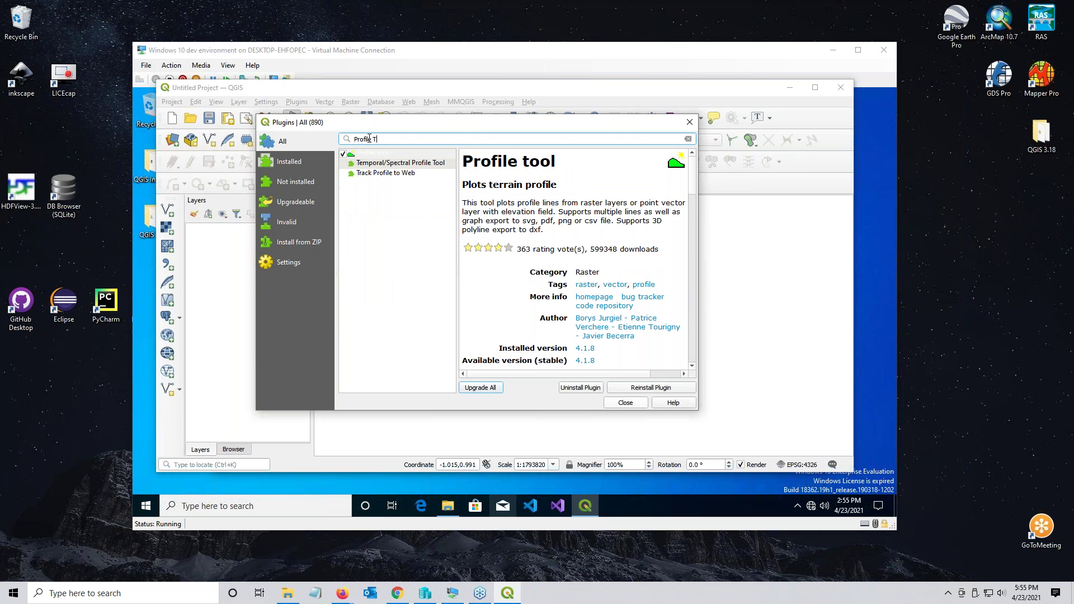
pyautogui.write('ool')
pyautogui.click(373, 153)
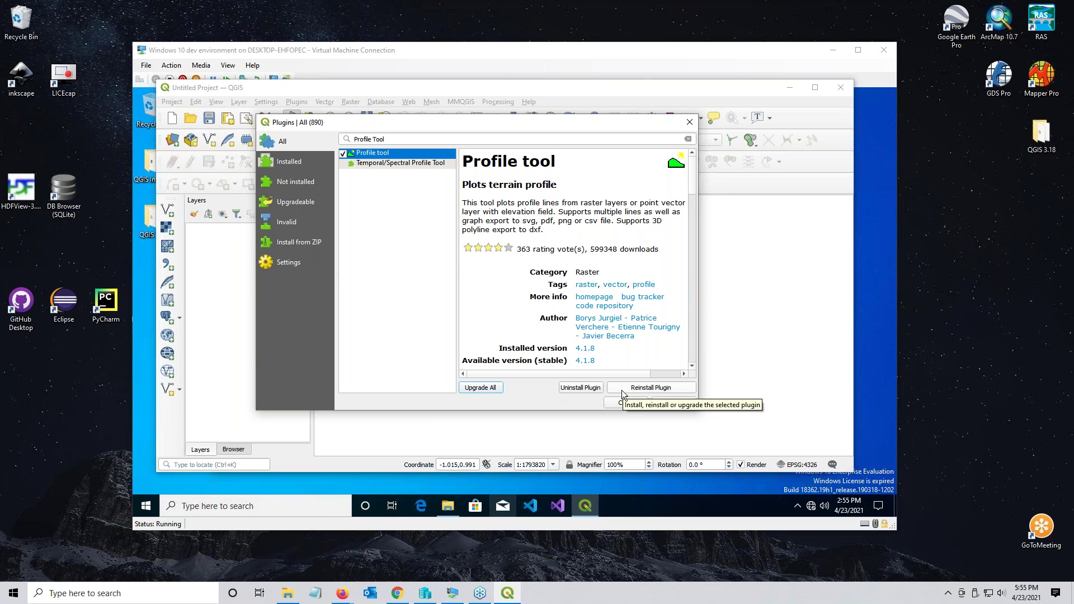
pyautogui.click(392, 138)
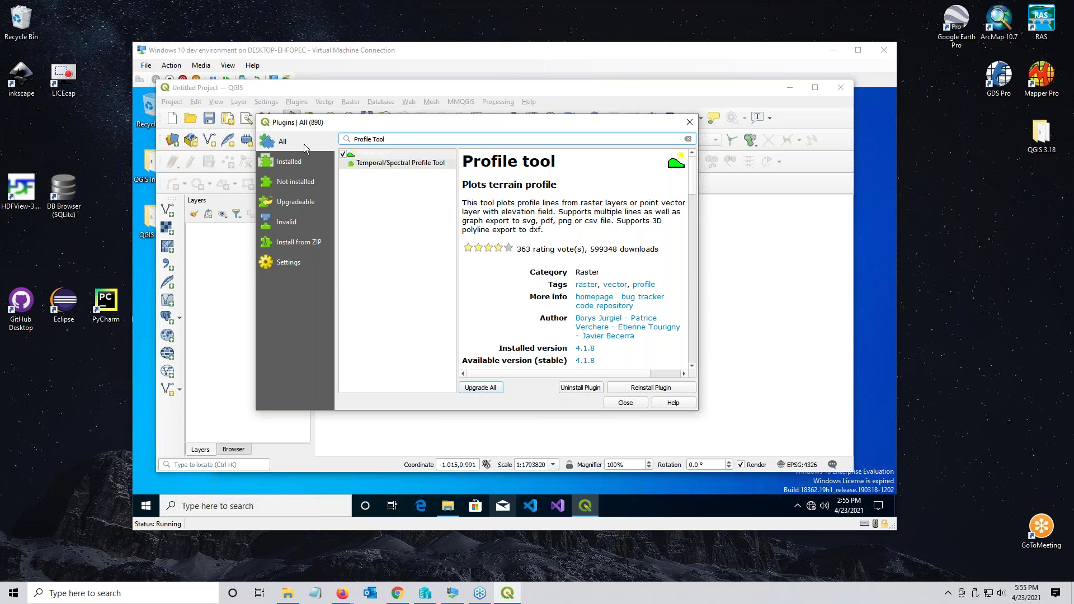
pyautogui.press('BackSpace')
pyautogui.press('BackSpace')
pyautogui.press('BackSpace')
pyautogui.press('BackSpace')
pyautogui.press('BackSpace')
pyautogui.press('BackSpace')
pyautogui.press('BackSpace')
pyautogui.press('BackSpace')
pyautogui.press('BackSpace')
pyautogui.press('BackSpace')
pyautogui.press('BackSpace')
pyautogui.press('BackSpace')
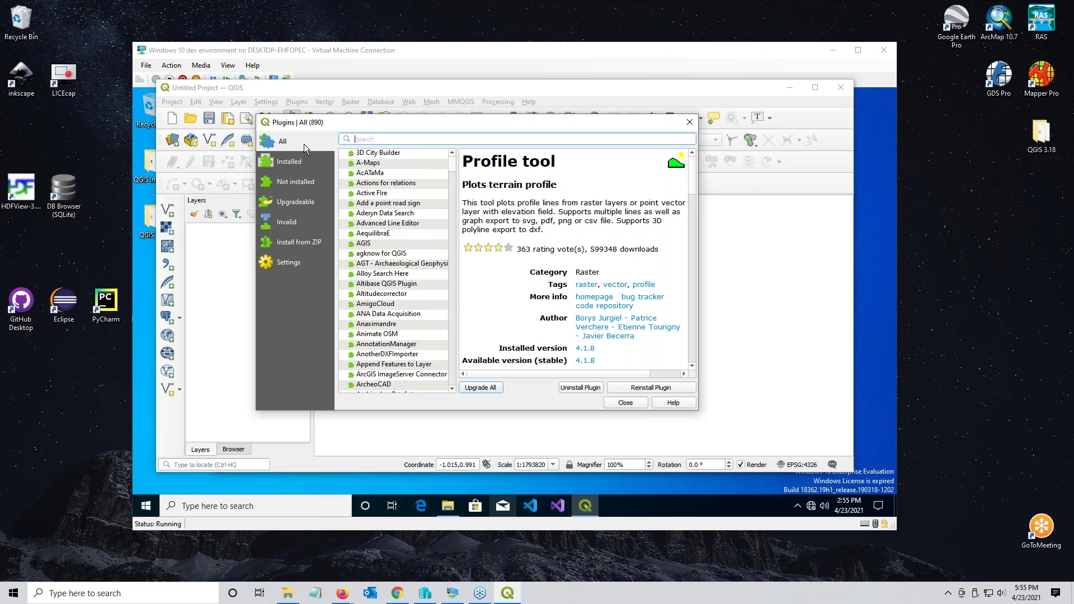
pyautogui.write('Qg')
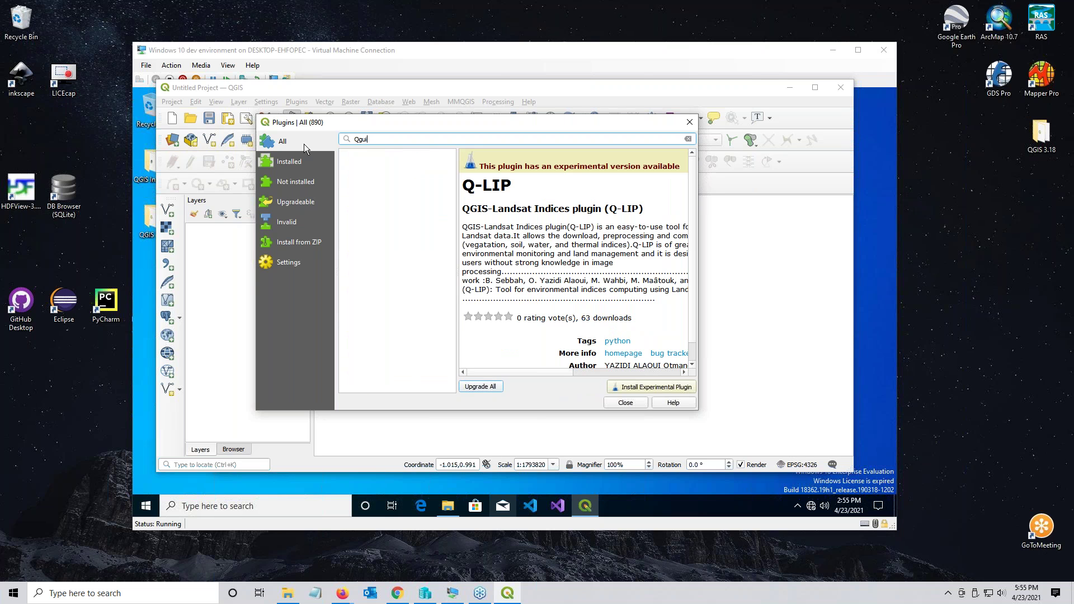
pyautogui.press('BackSpace')
pyautogui.write('uickma')
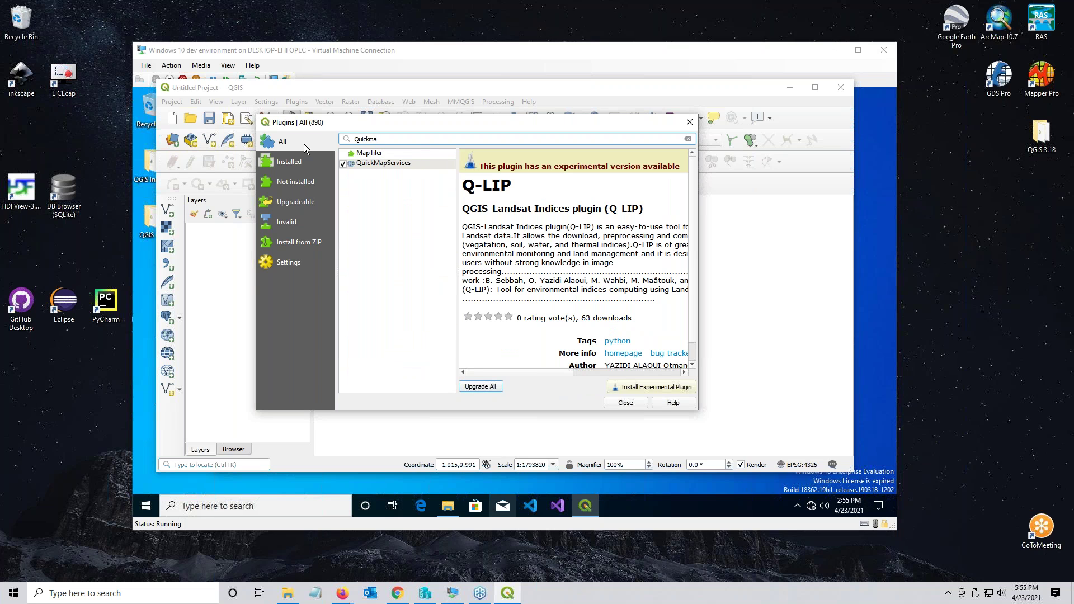
pyautogui.click(371, 164)
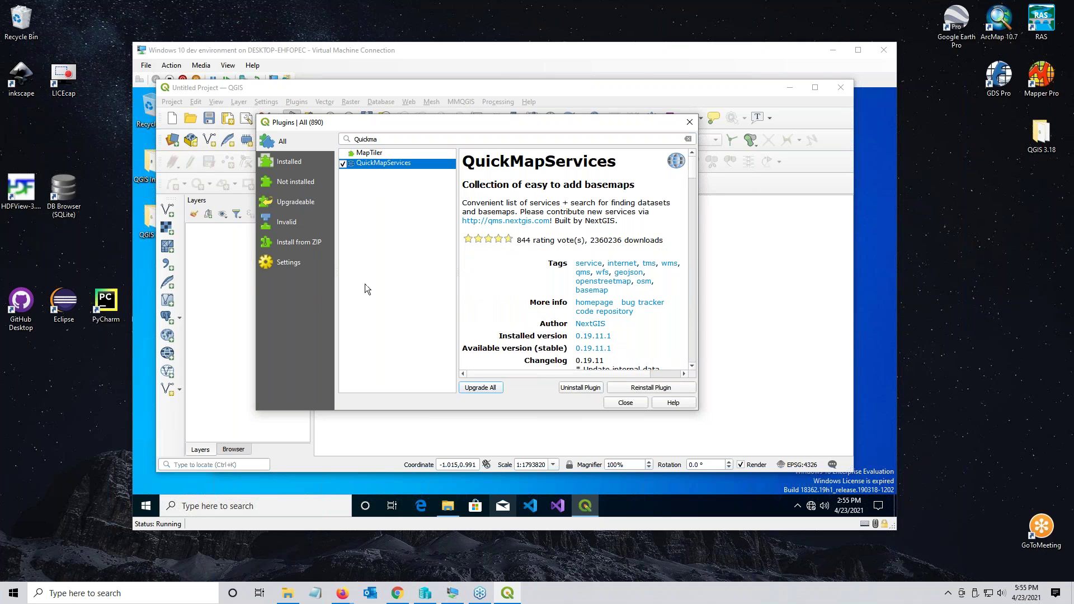
# Search 'first' to confirm First Aid 2.1.5 is installed, then close the plugin manager.
pyautogui.doubleClick(386, 139)
pyautogui.write('first')
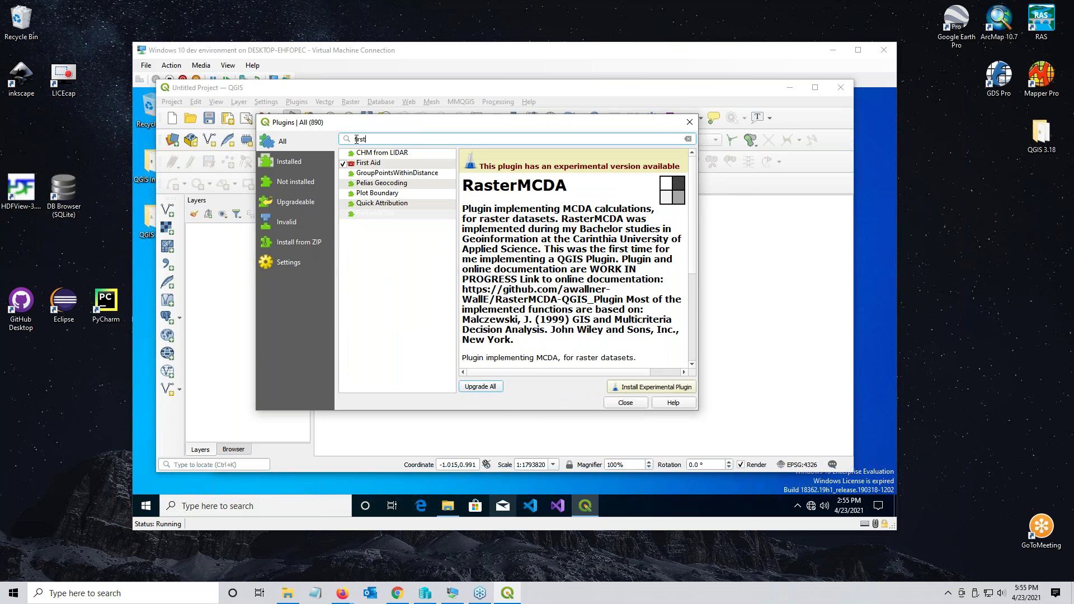
pyautogui.click(368, 163)
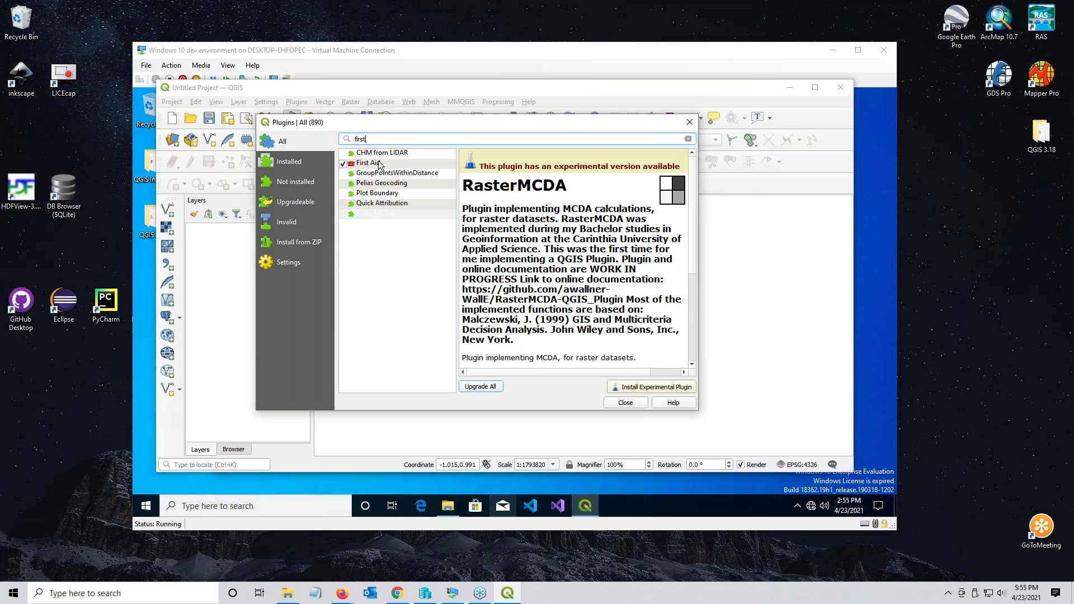
pyautogui.click(626, 404)
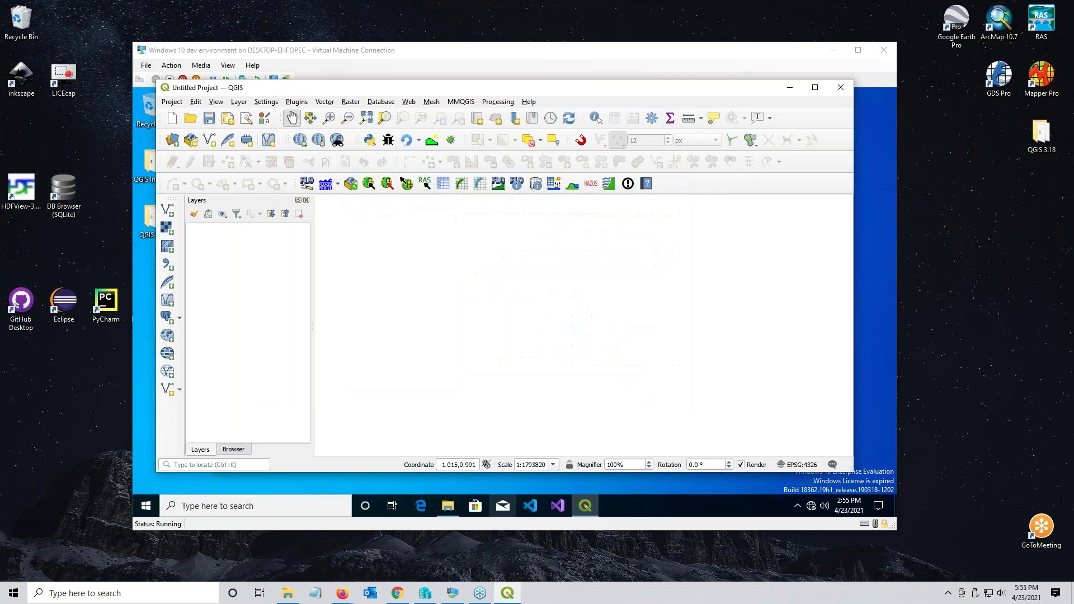
# Download the QuickMapServices contributed pack from the More services settings, then cancel the settings.
pyautogui.click(301, 139)
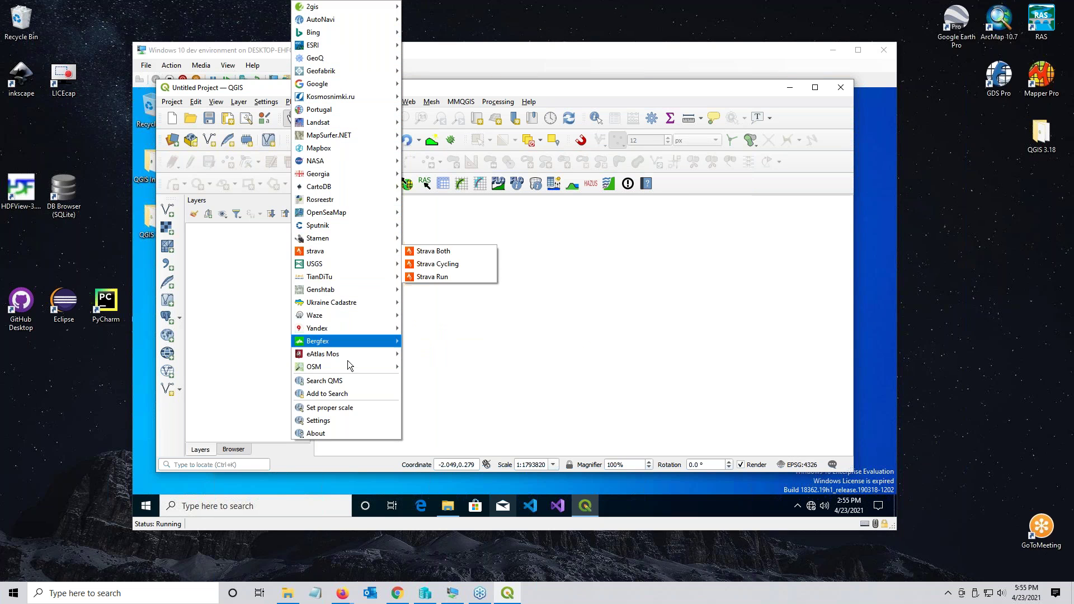
pyautogui.click(332, 421)
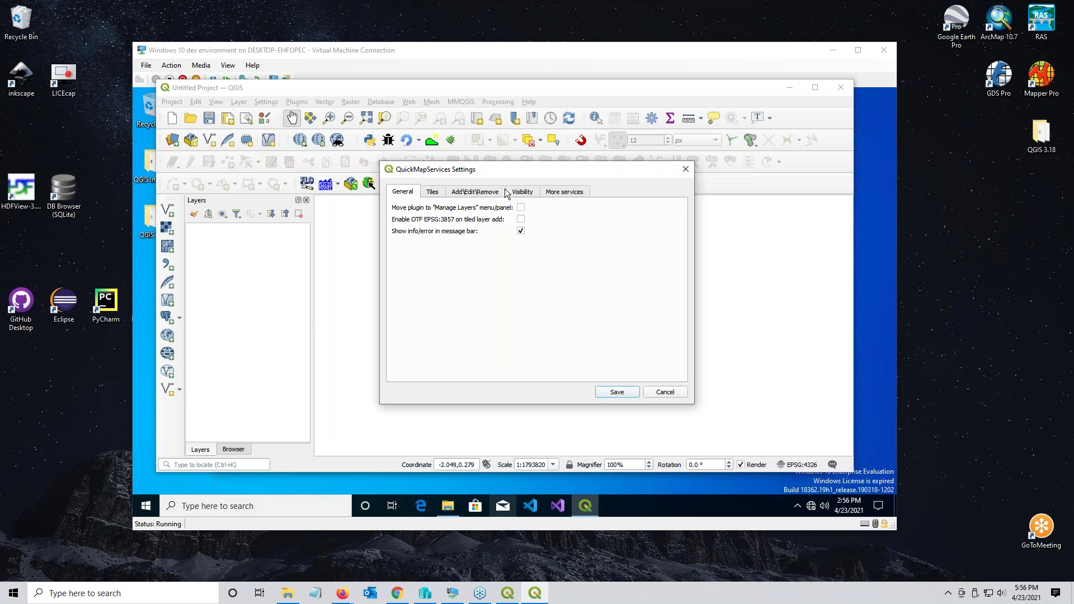
pyautogui.click(546, 193)
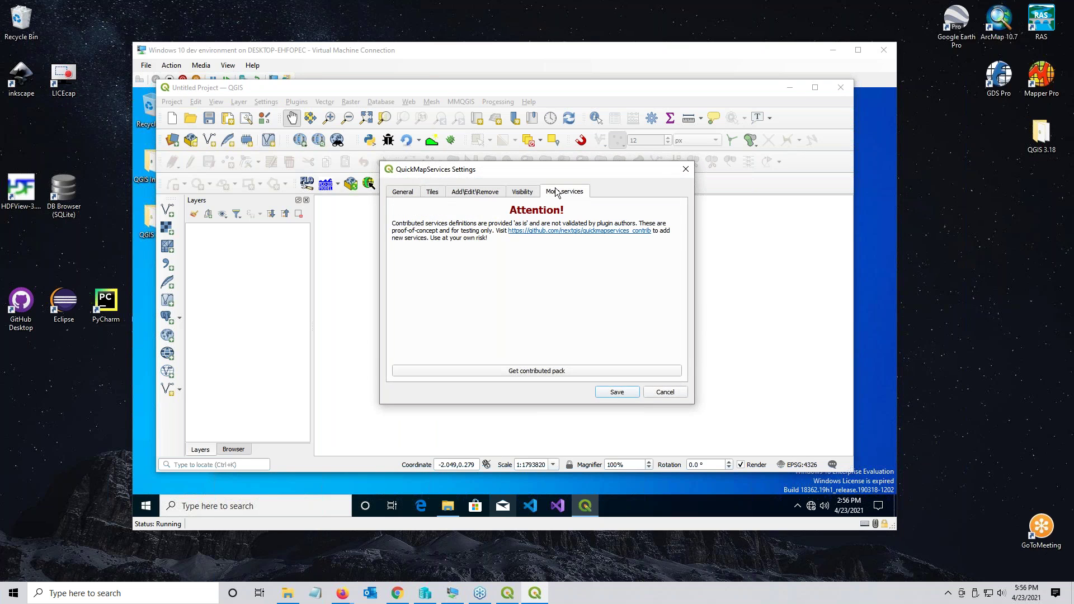
pyautogui.click(511, 374)
pyautogui.click(664, 394)
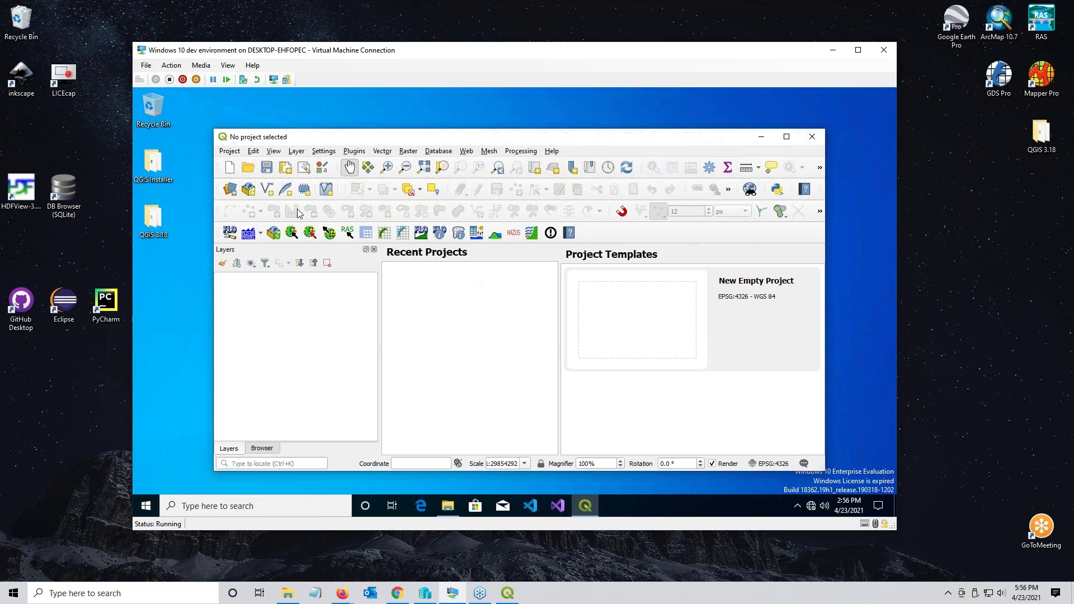
# Run FLO-2D Plugin Documentation Installer 2020.exe from the QGIS Installer folder and approve the UAC prompt.
pyautogui.click(151, 163)
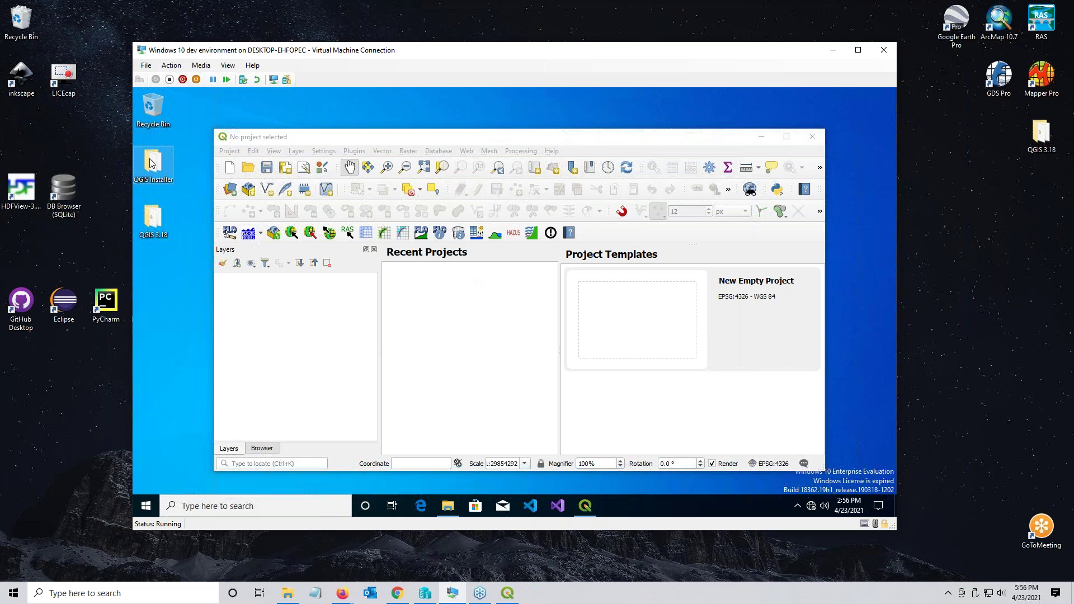
pyautogui.doubleClick(157, 166)
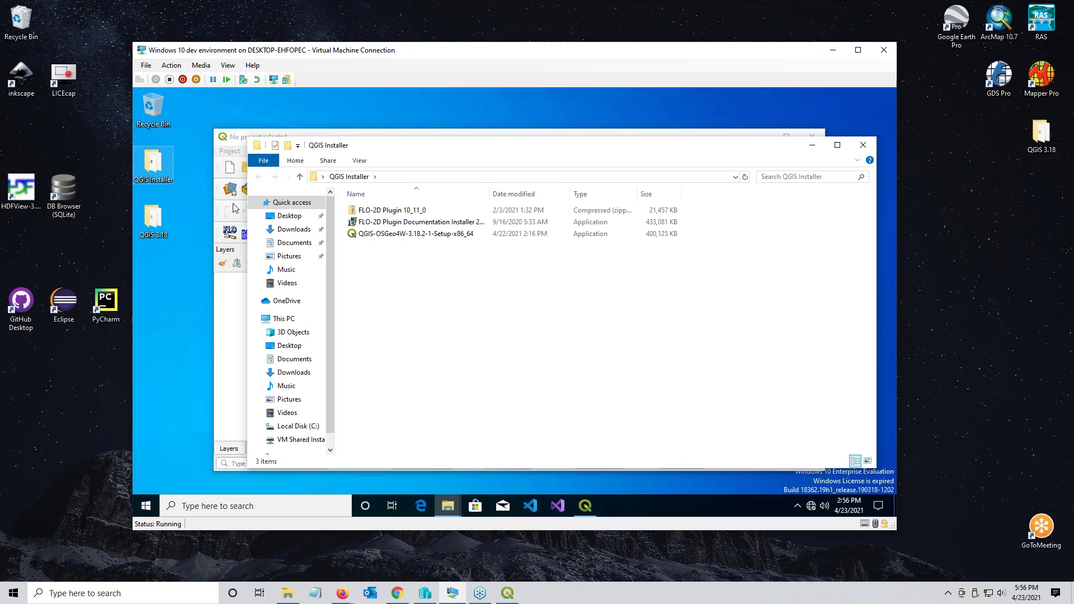
pyautogui.click(380, 223)
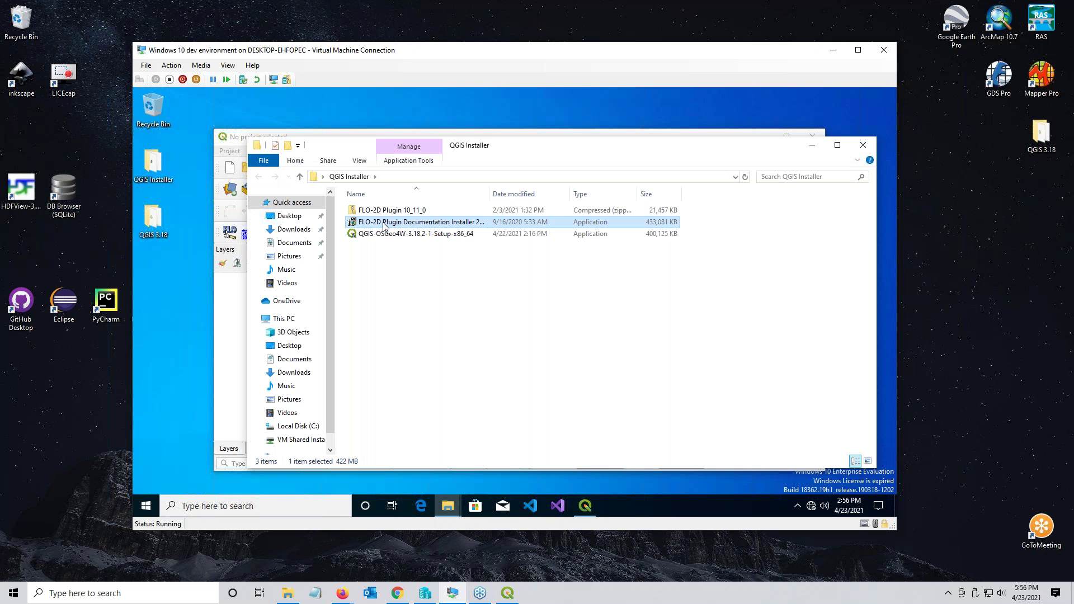
pyautogui.doubleClick(384, 225)
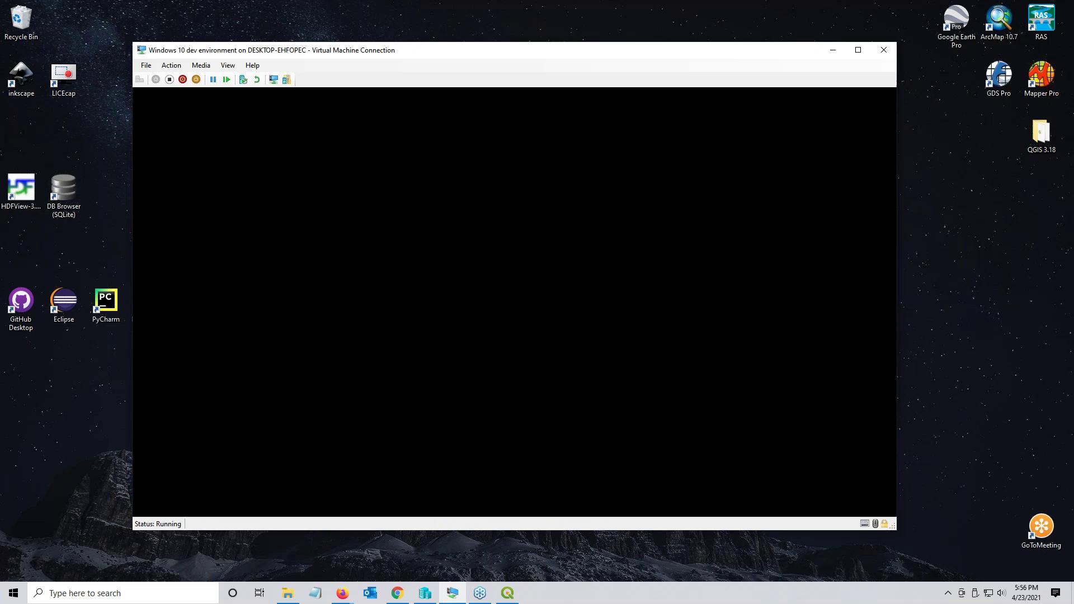
pyautogui.click(462, 382)
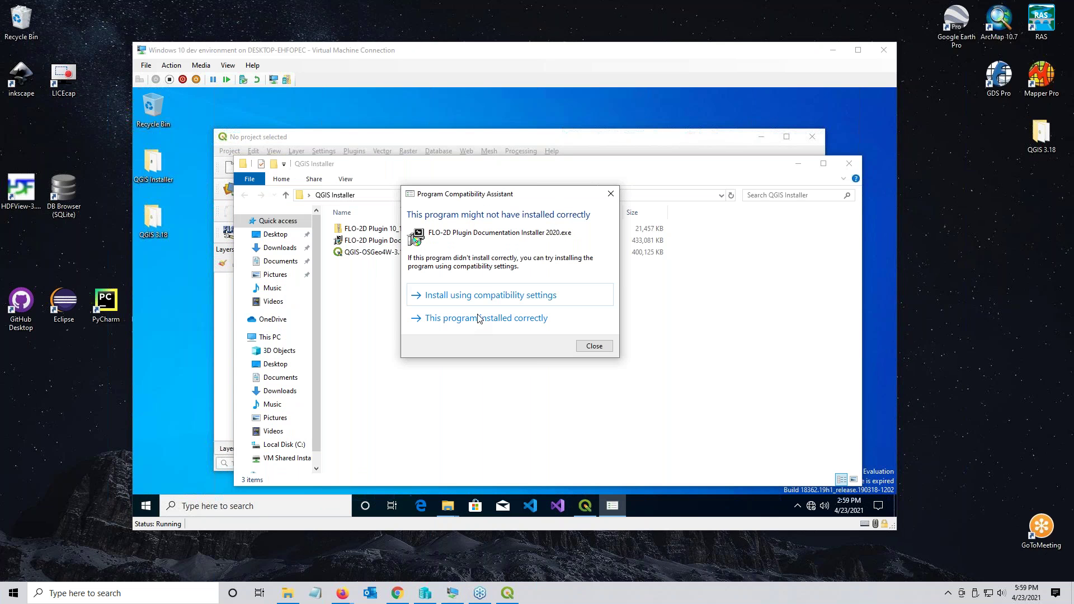
# Confirm in the Program Compatibility Assistant that the documentation installed correctly.
pyautogui.click(492, 197)
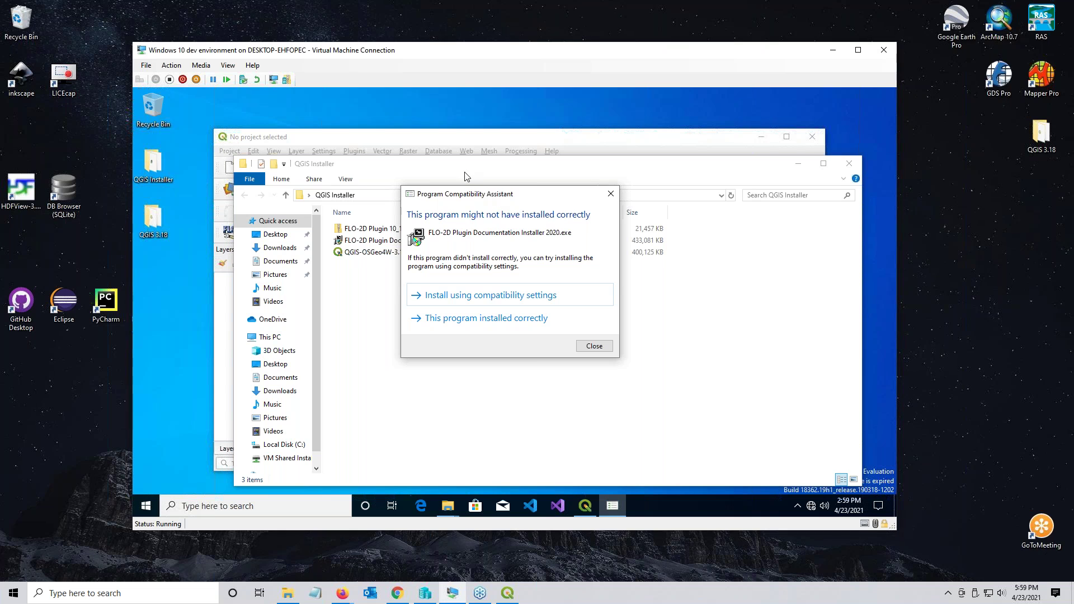
pyautogui.click(472, 321)
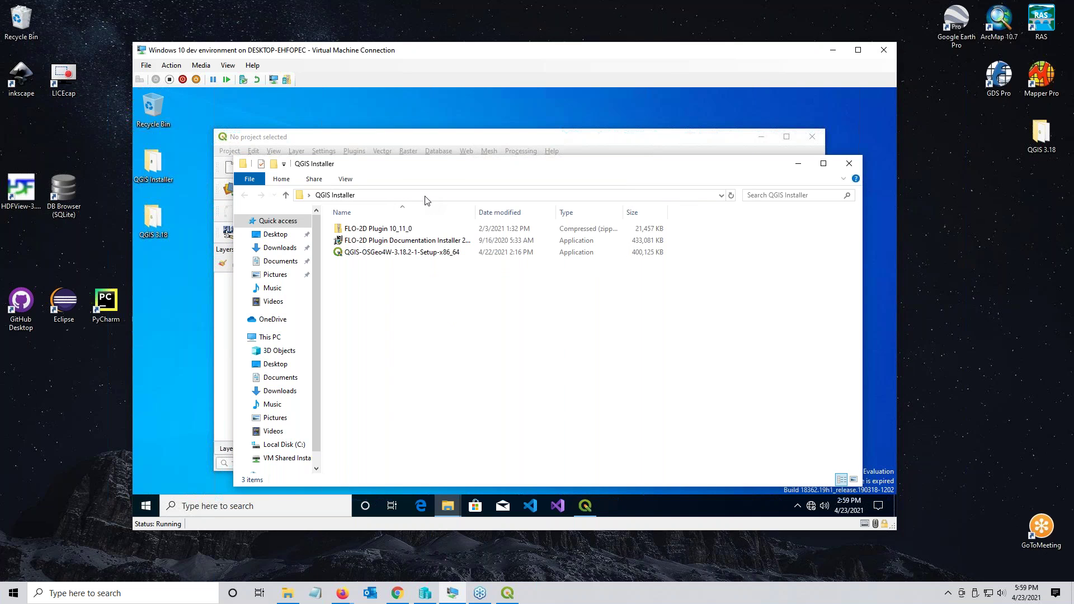
pyautogui.moveTo(441, 169); pyautogui.dragTo(411, 133)
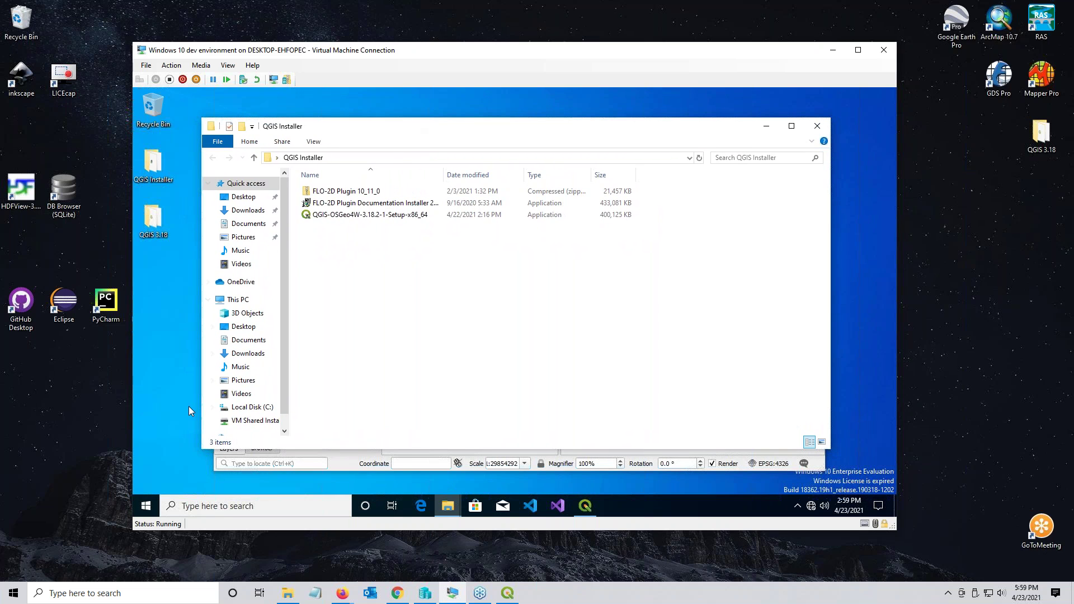
# Browse to C:\Users\Public\Public Documents\FLO-2D PRO Documentation\Example Projects.
pyautogui.click(253, 408)
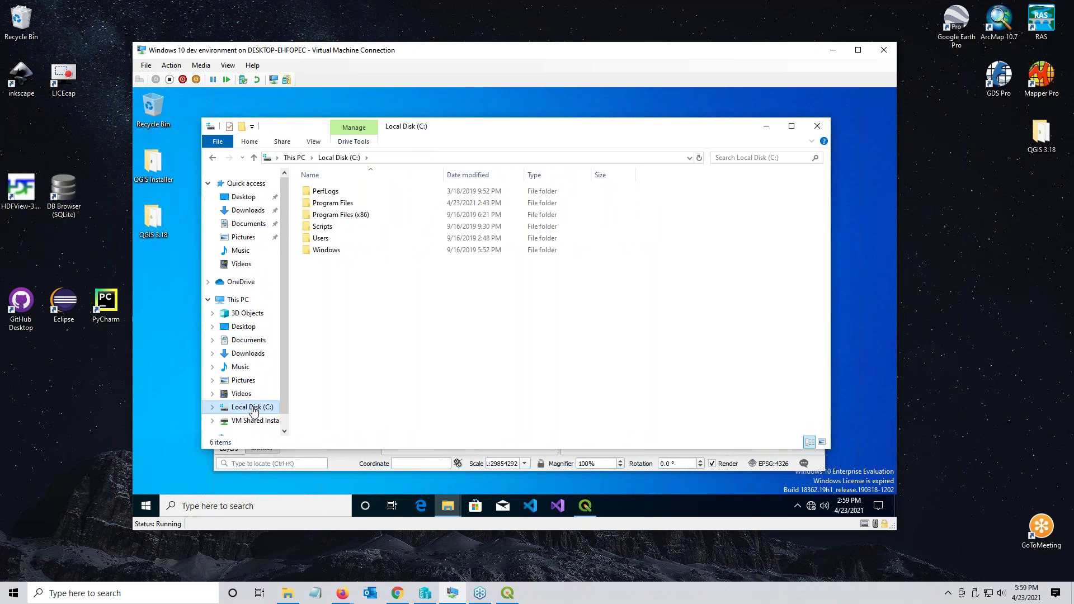
pyautogui.doubleClick(327, 237)
pyautogui.click(320, 193)
pyautogui.doubleClick(320, 193)
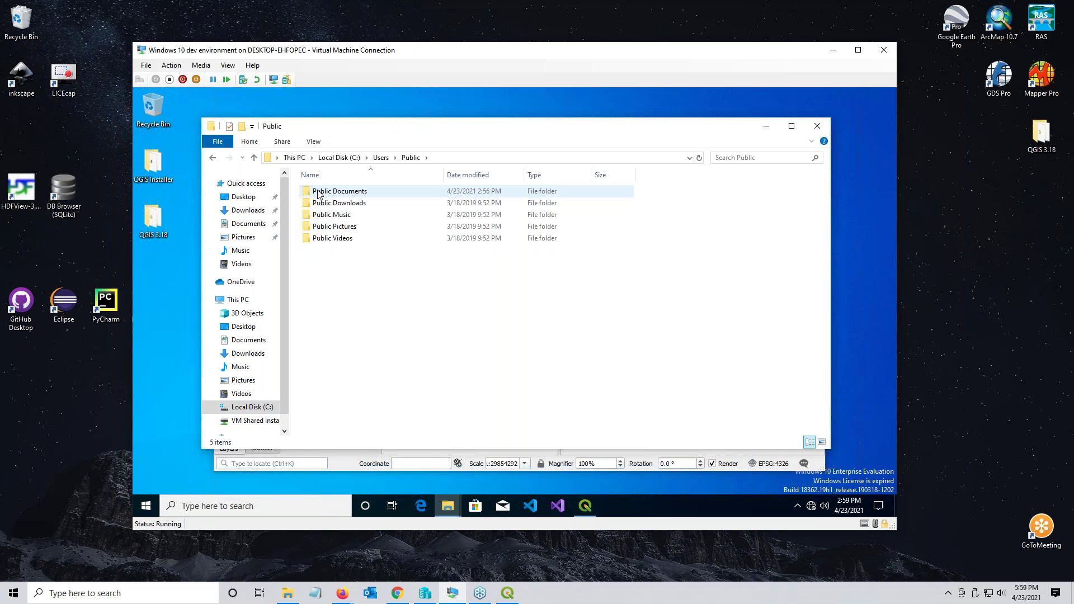
pyautogui.doubleClick(338, 192)
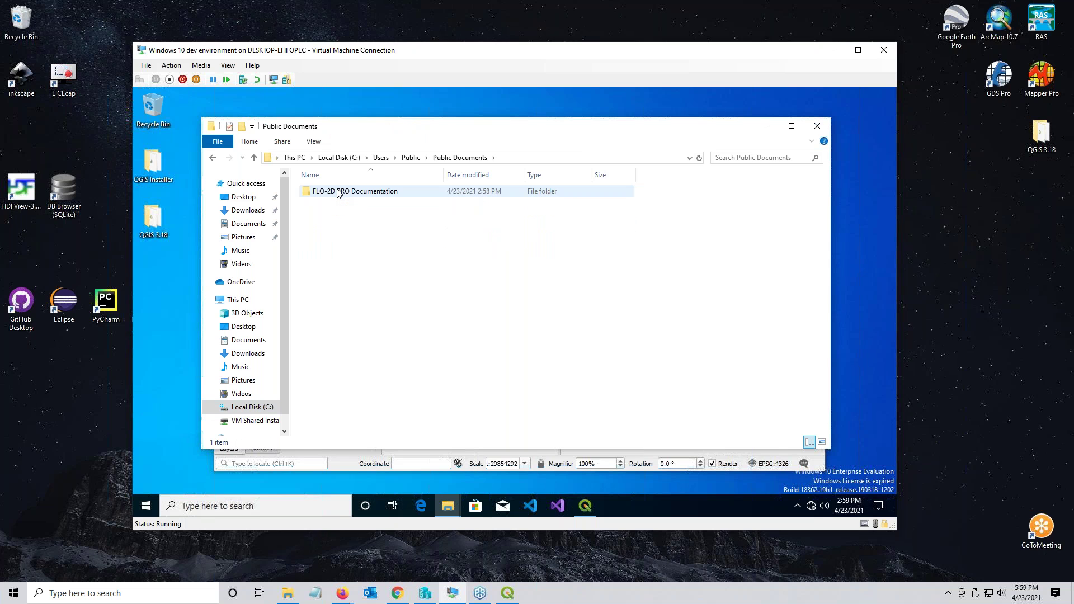
pyautogui.doubleClick(344, 193)
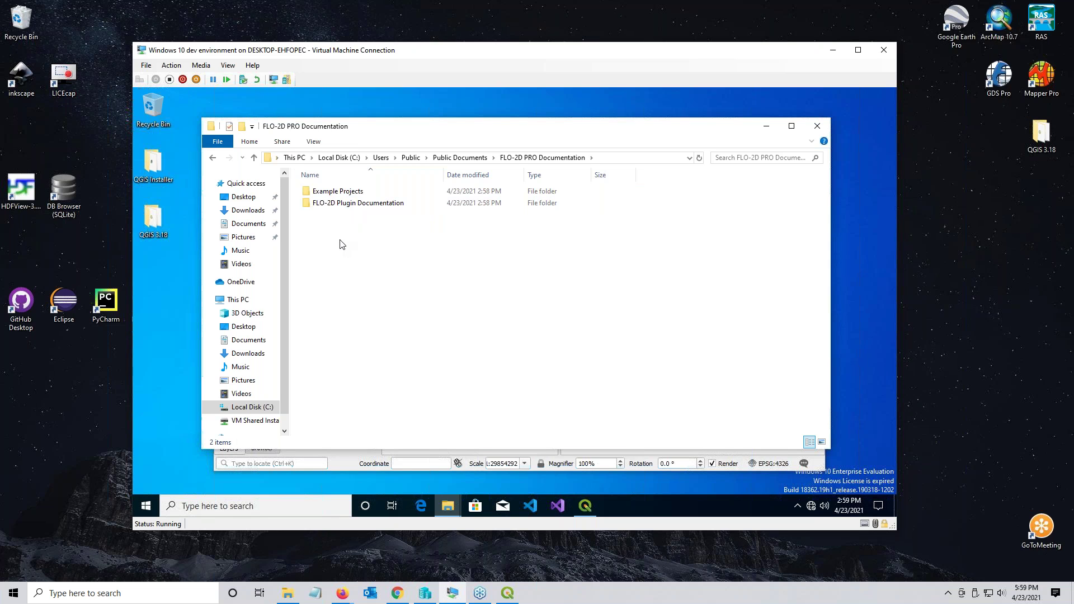
pyautogui.doubleClick(325, 193)
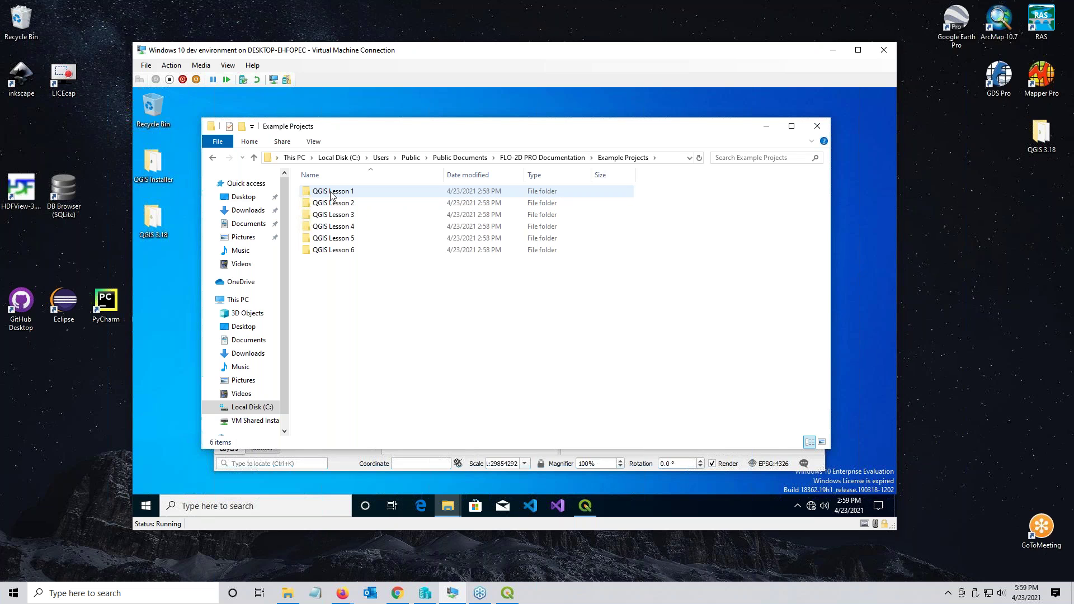